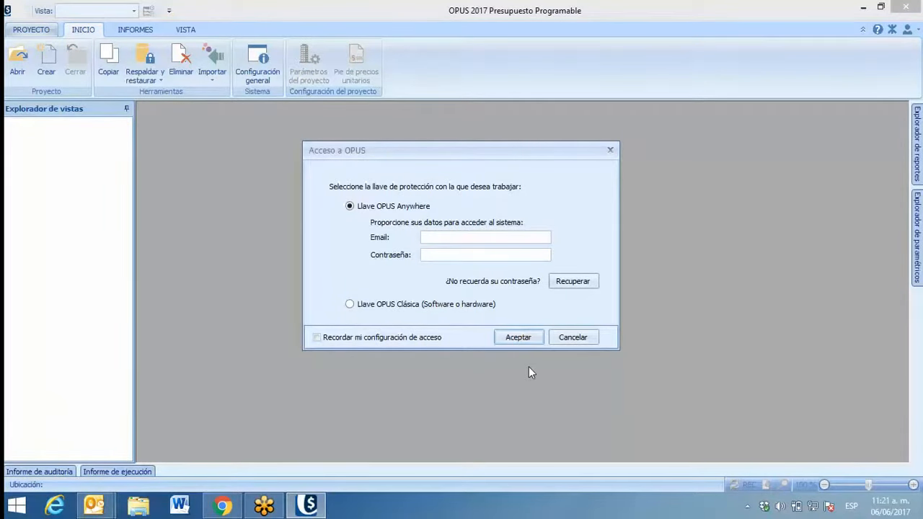
- Sign in with the OPUS Anywhere key by entering the account e-mail and password
{"action": "type", "text": "m"}
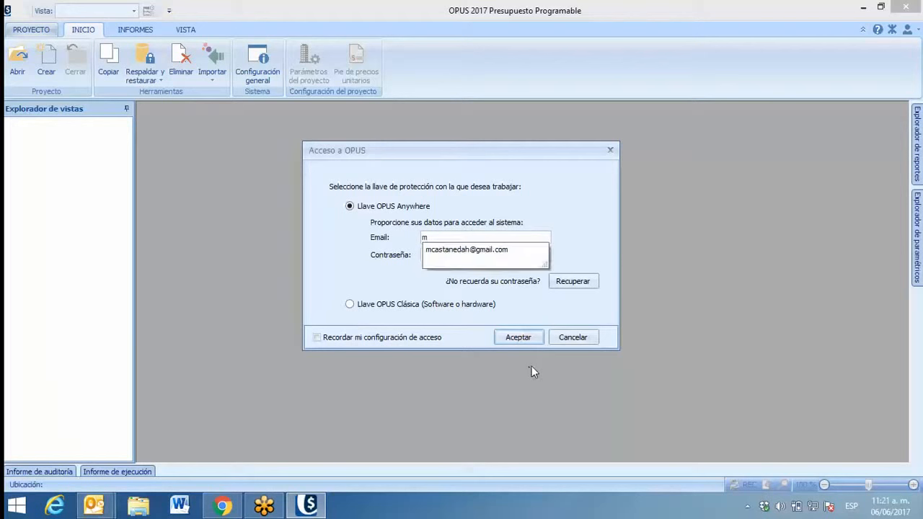
{"action": "left_click", "coordinate": [480, 251]}
{"action": "left_click", "coordinate": [435, 257]}
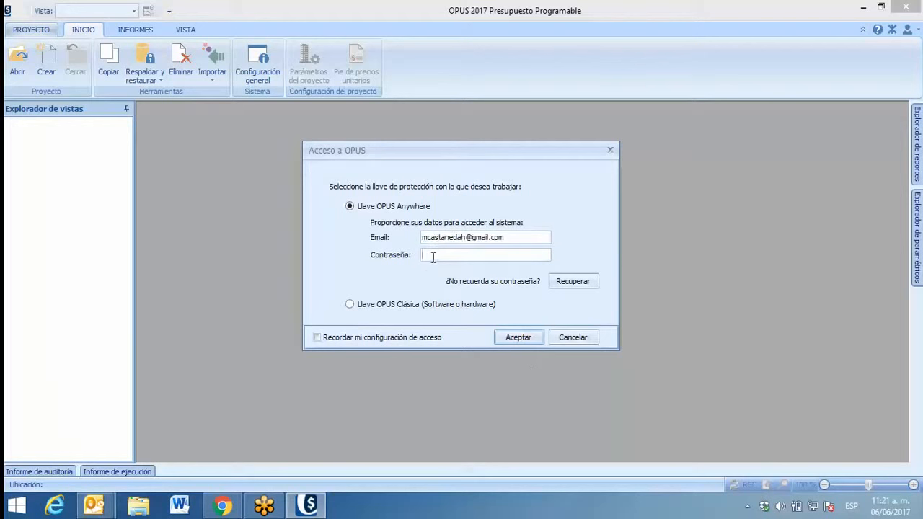
{"action": "type", "text": "********"}
{"action": "key", "text": "Return"}
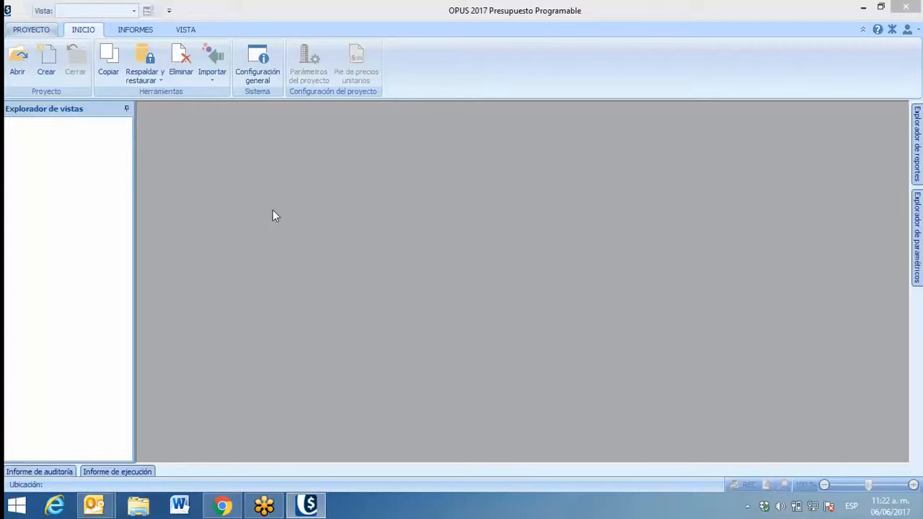
- In the general configuration, set up a default data server connection to ECOLAB\OPUSDB with integrated security and test it
{"action": "left_click", "coordinate": [259, 65]}
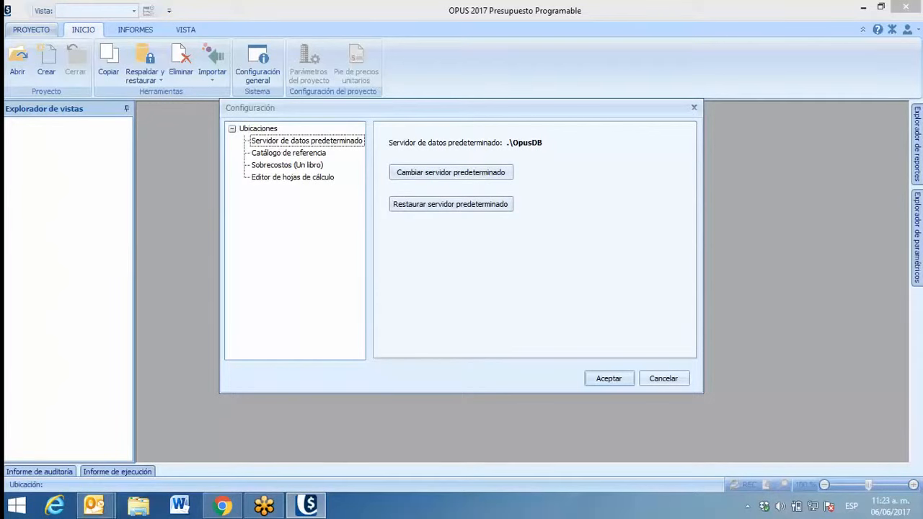
{"action": "left_click", "coordinate": [451, 173]}
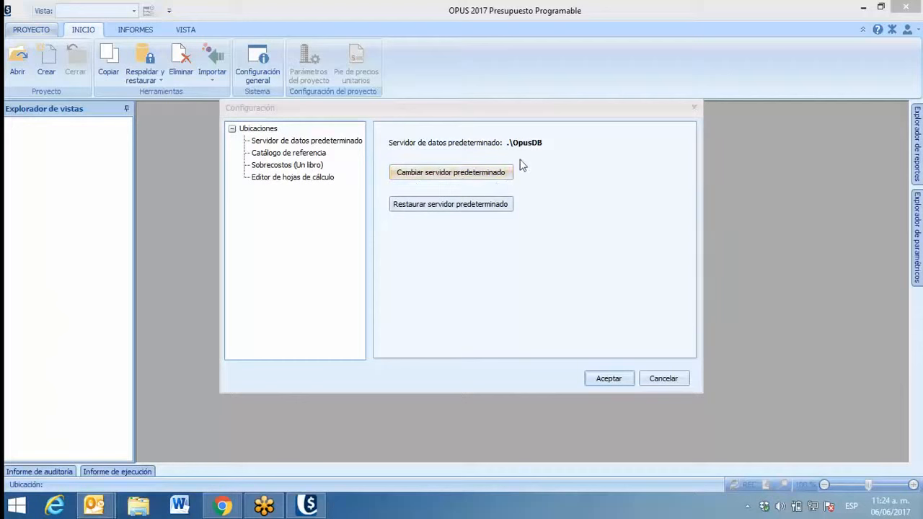
{"action": "left_click", "coordinate": [417, 176]}
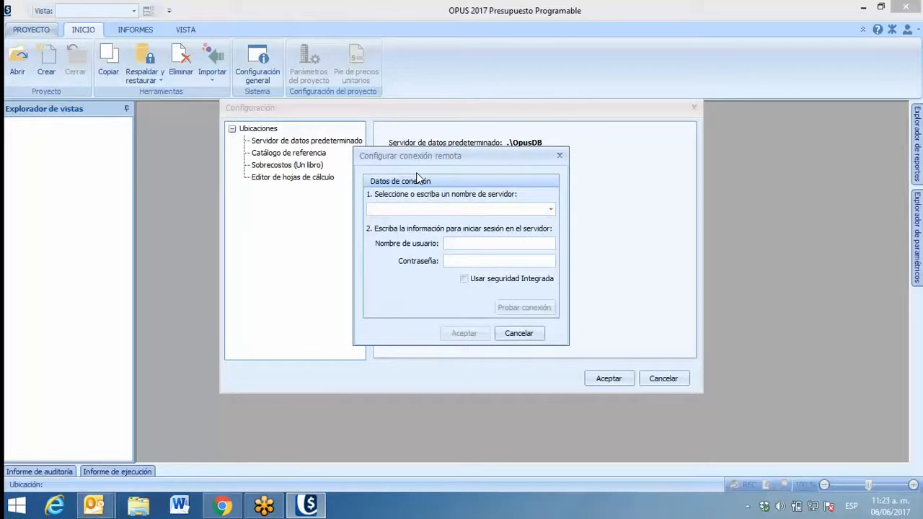
{"action": "left_click", "coordinate": [368, 210]}
{"action": "left_click", "coordinate": [551, 209]}
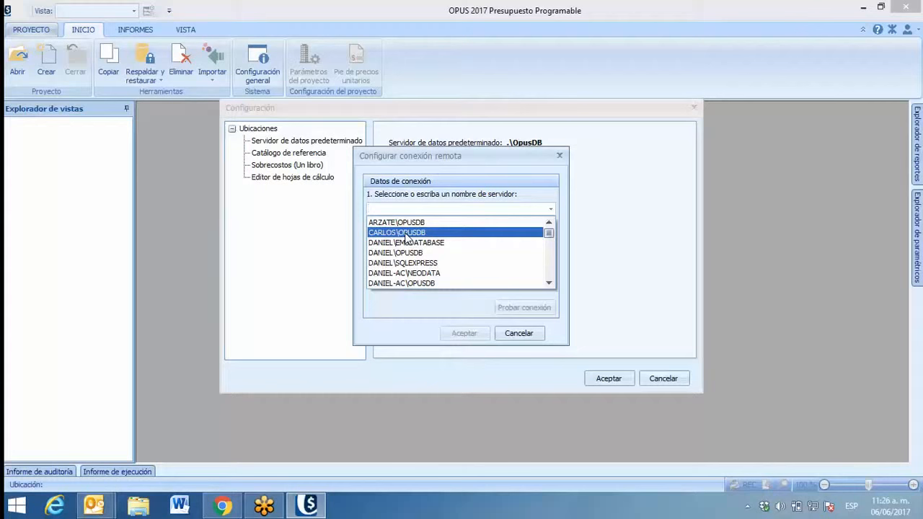
{"action": "scroll", "coordinate": [401, 249], "scroll_direction": "down", "scroll_amount": 2}
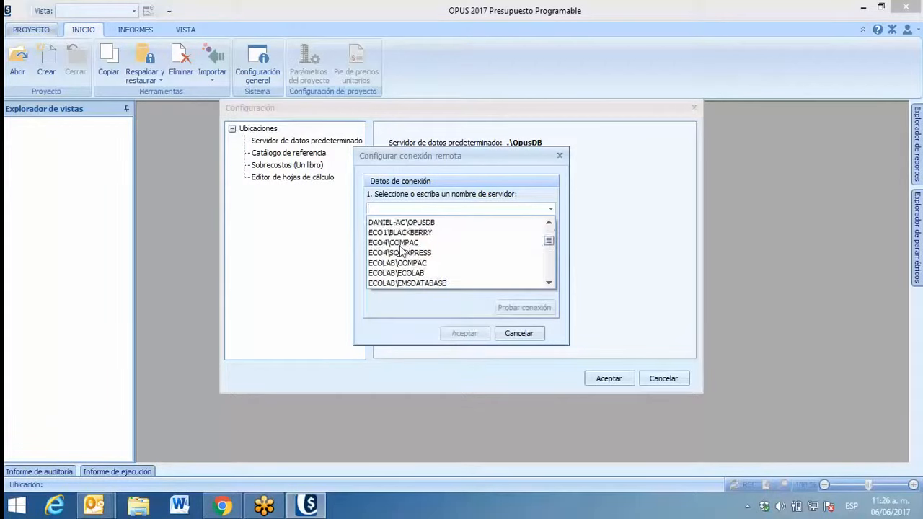
{"action": "scroll", "coordinate": [401, 249], "scroll_direction": "down", "scroll_amount": 2}
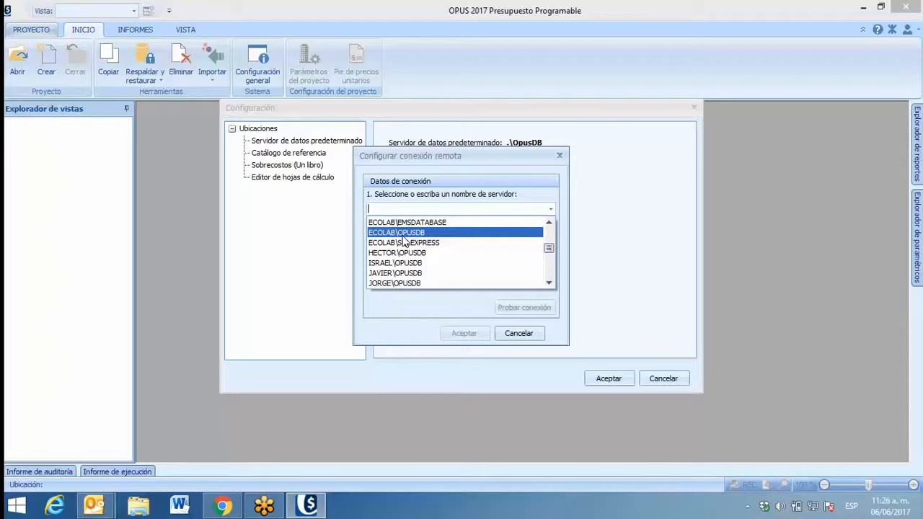
{"action": "left_click", "coordinate": [403, 233]}
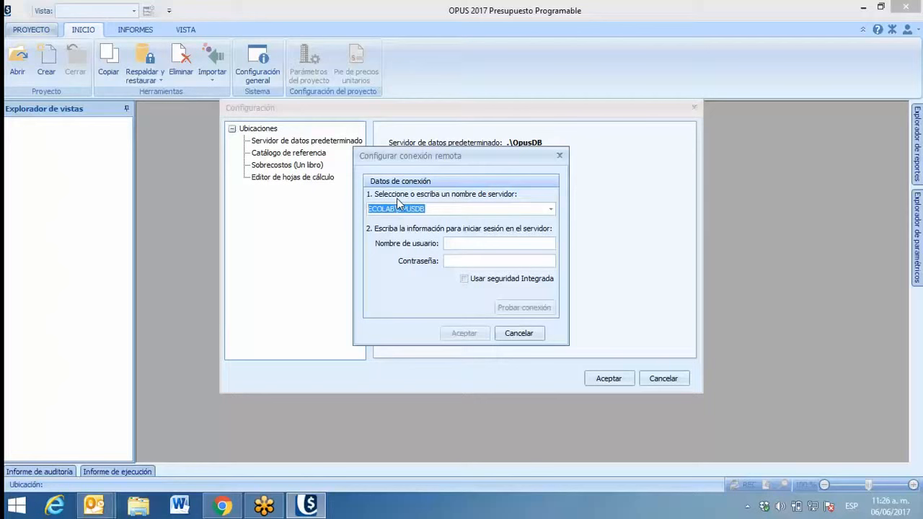
{"action": "left_click", "coordinate": [464, 280]}
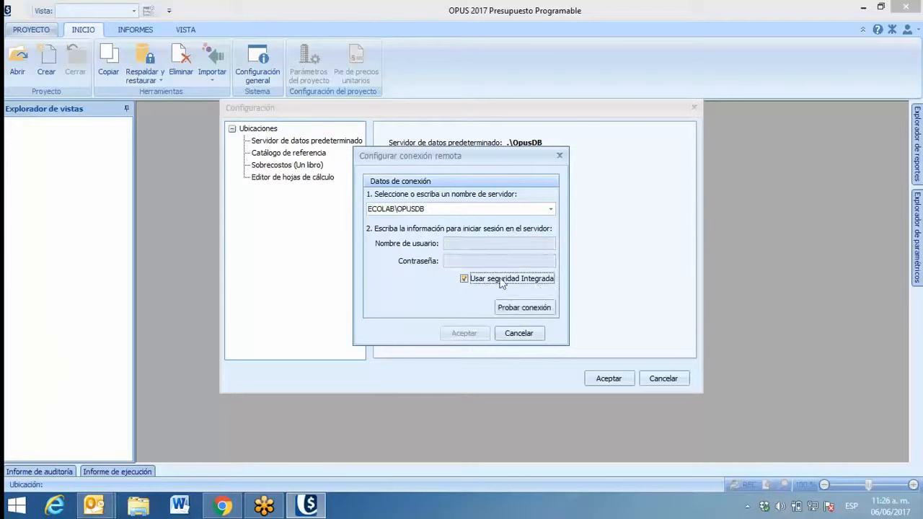
{"action": "left_click", "coordinate": [522, 307]}
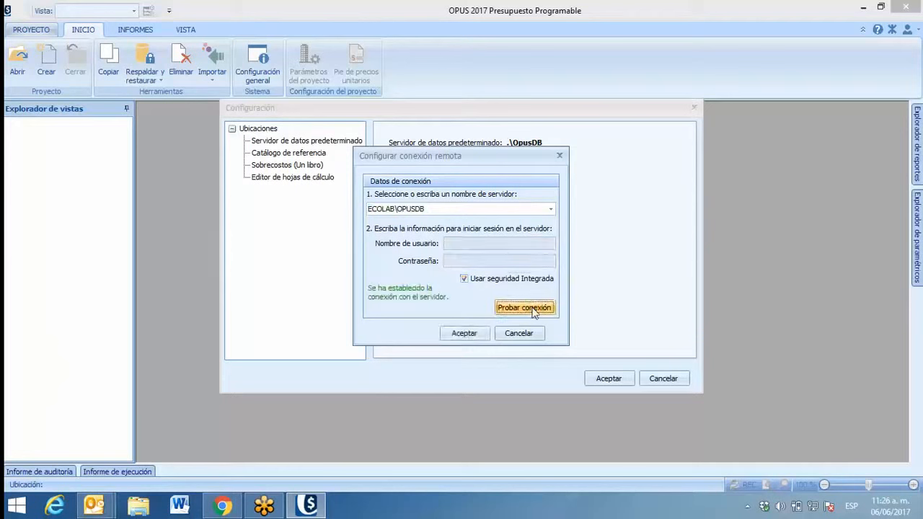
{"action": "left_click", "coordinate": [465, 279]}
{"action": "left_click", "coordinate": [450, 243]}
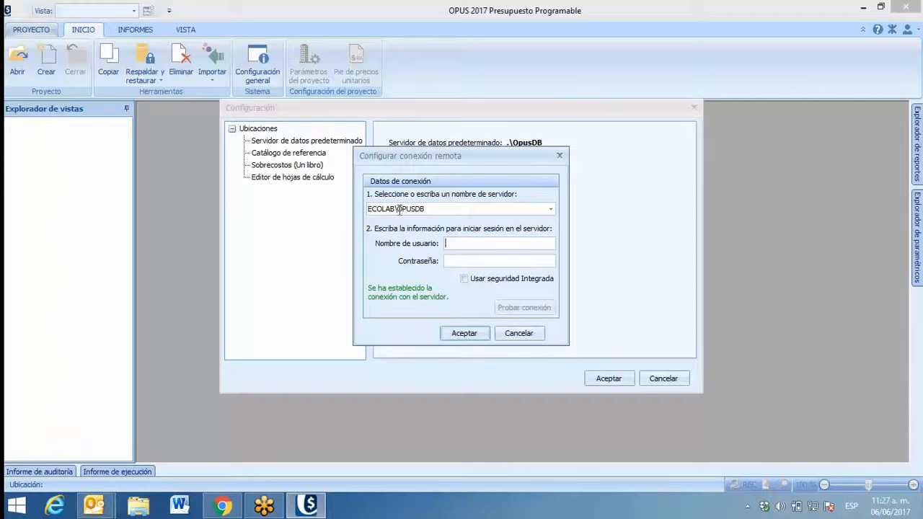
{"action": "double_click", "coordinate": [402, 211]}
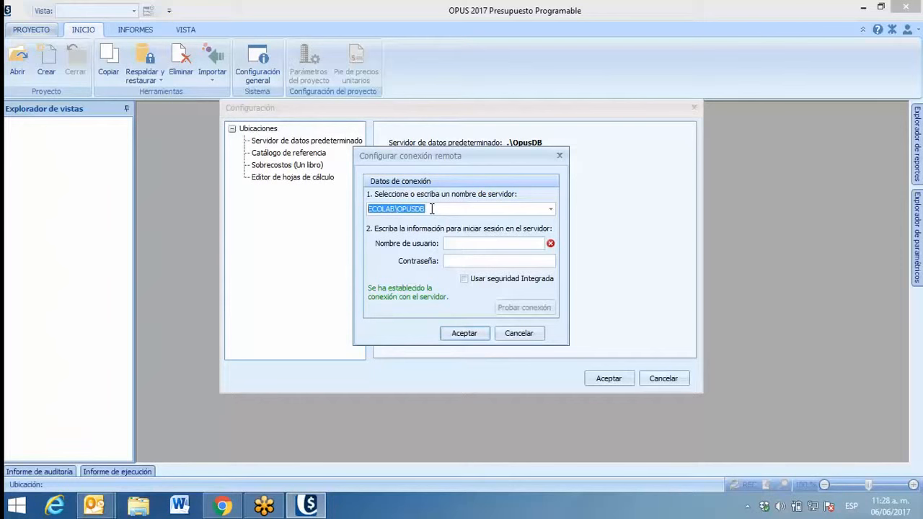
{"action": "left_click", "coordinate": [468, 280]}
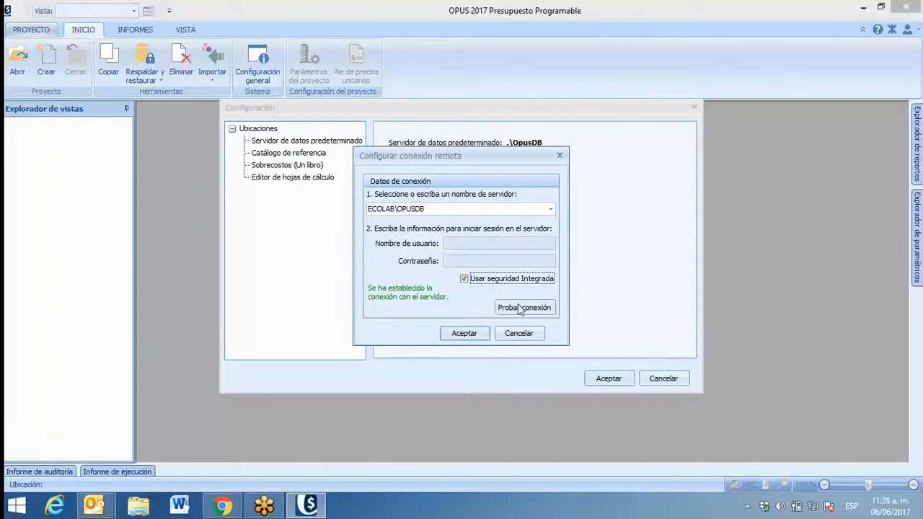
- Retest the remote connection, then accept it and save ECOLAB\OPUSDB as the default data server
{"action": "left_click", "coordinate": [524, 308]}
{"action": "left_click", "coordinate": [457, 332]}
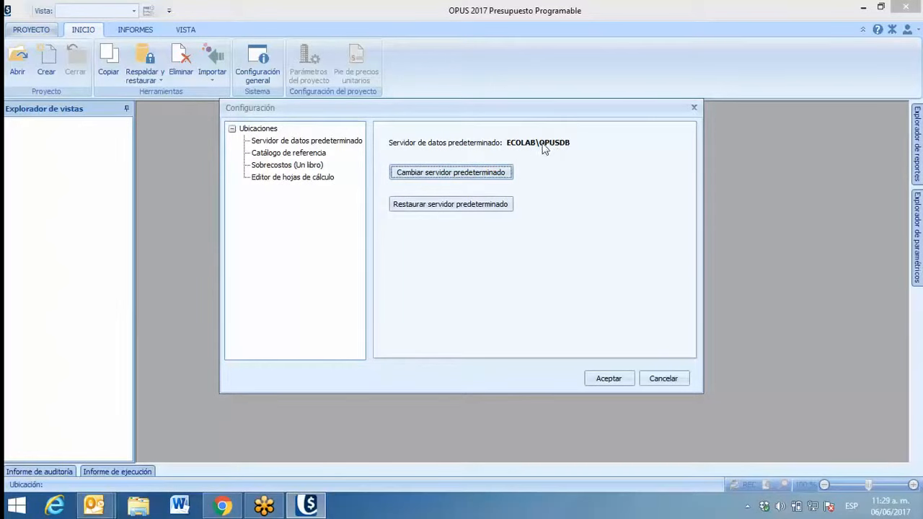
{"action": "left_click", "coordinate": [608, 380]}
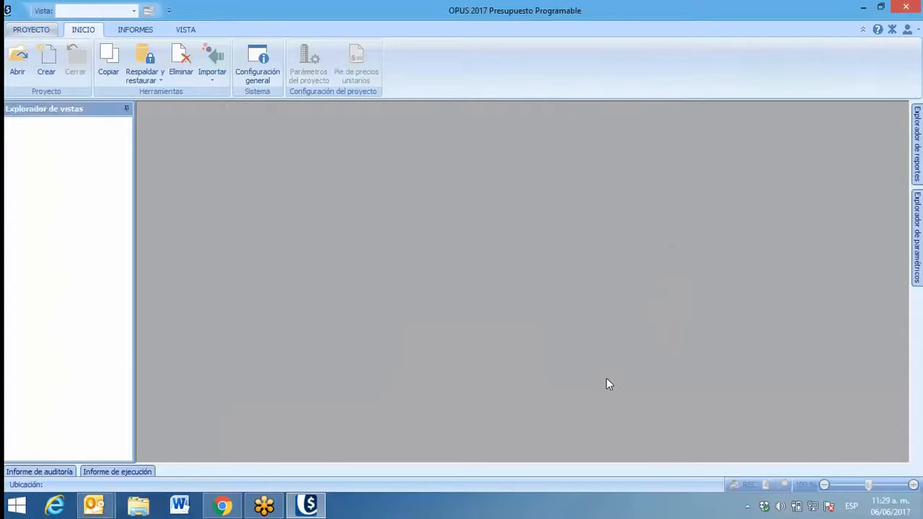
- From the open-project dialog, search for projects on the ECOLAB\OPUSDB server
{"action": "left_click", "coordinate": [16, 66]}
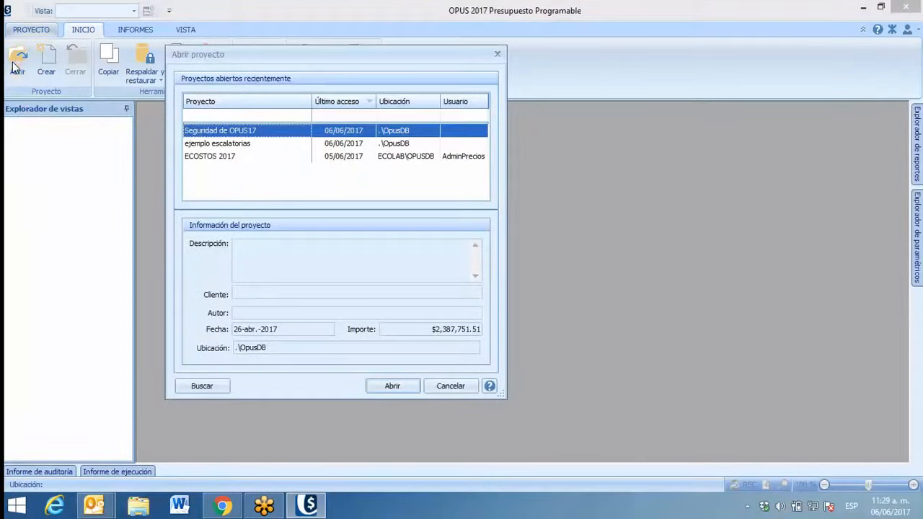
{"action": "left_click", "coordinate": [219, 386]}
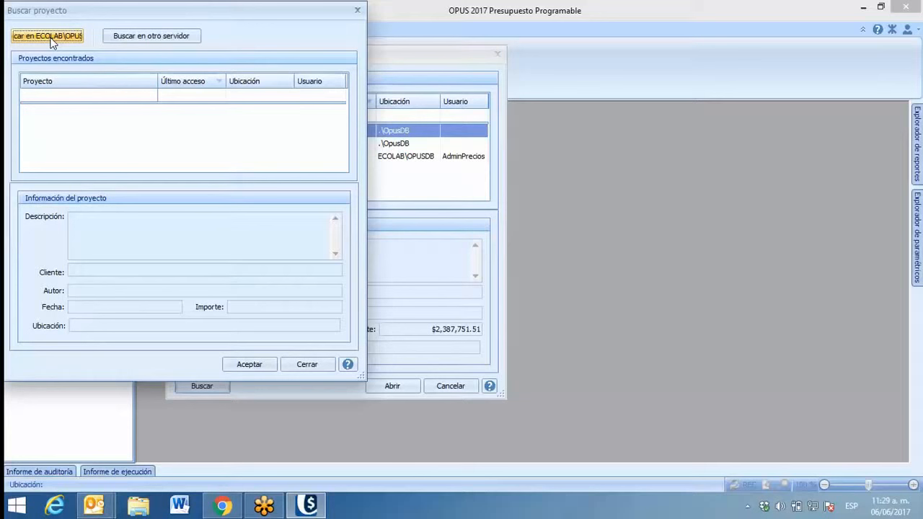
{"action": "left_click", "coordinate": [32, 37]}
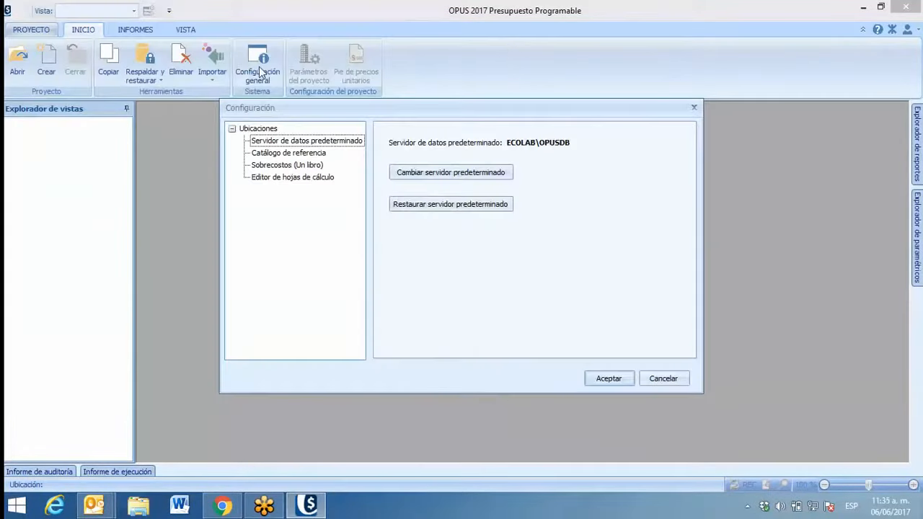
- Restore the default data server to its original location in the general configuration
{"action": "left_click", "coordinate": [409, 210]}
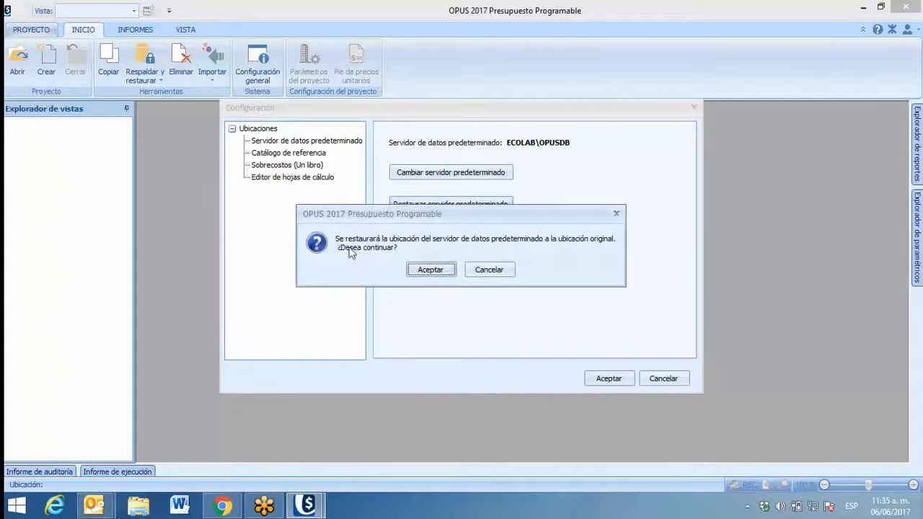
{"action": "left_click", "coordinate": [438, 266]}
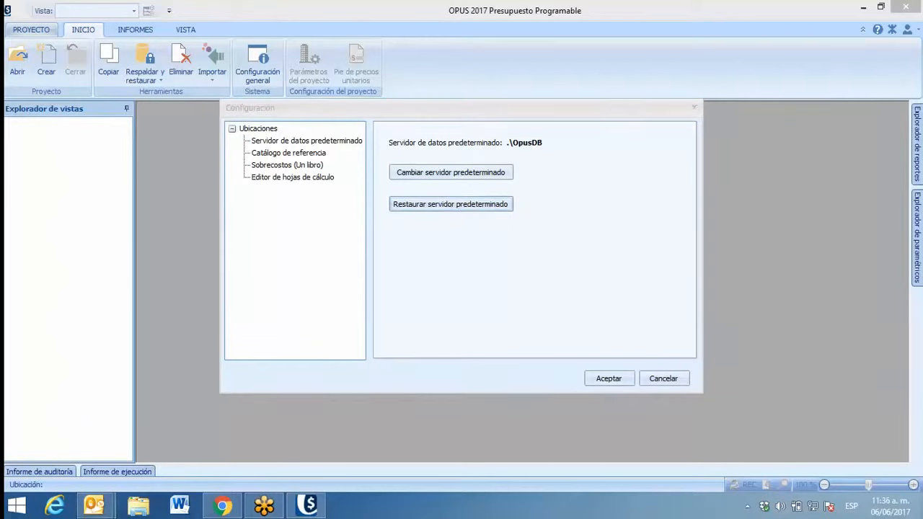
- Change the reference catalogue to the ECOSTOS 2017 project located on ECOLAB\OPUSDB
{"action": "left_click", "coordinate": [310, 154]}
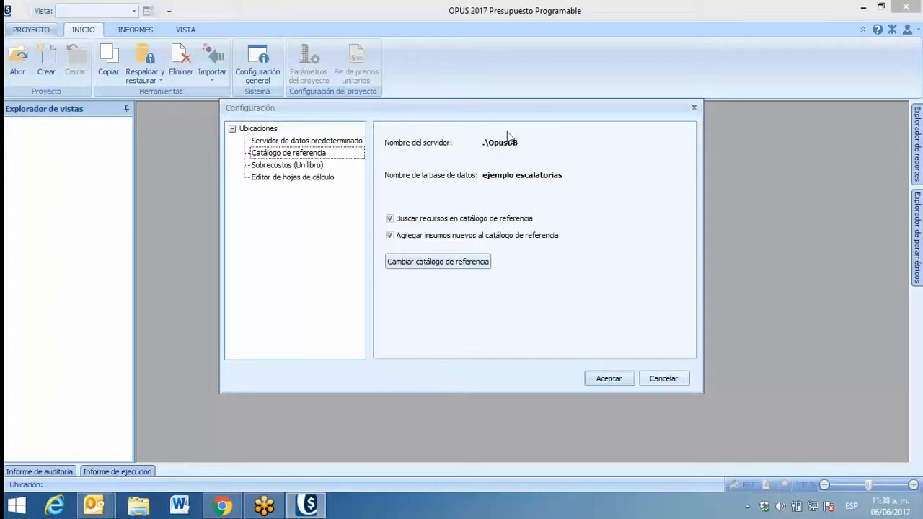
{"action": "left_click", "coordinate": [422, 269]}
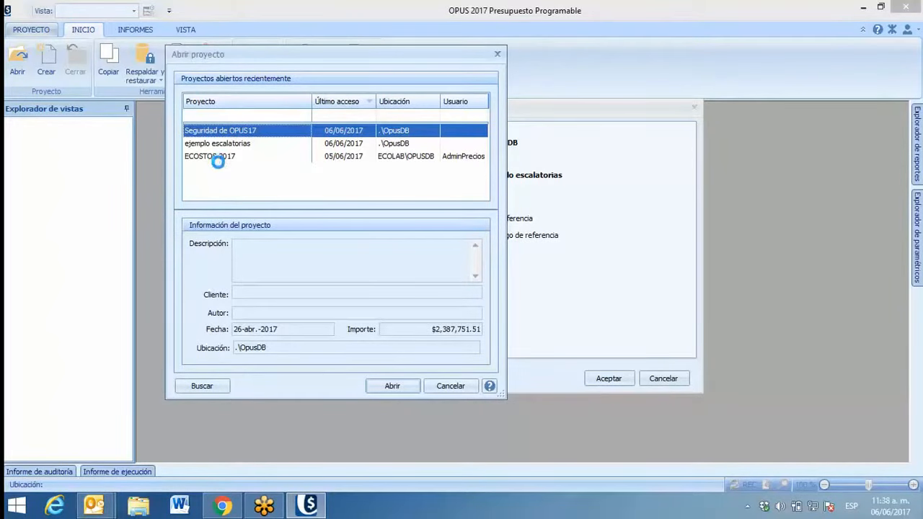
{"action": "left_click", "coordinate": [218, 158]}
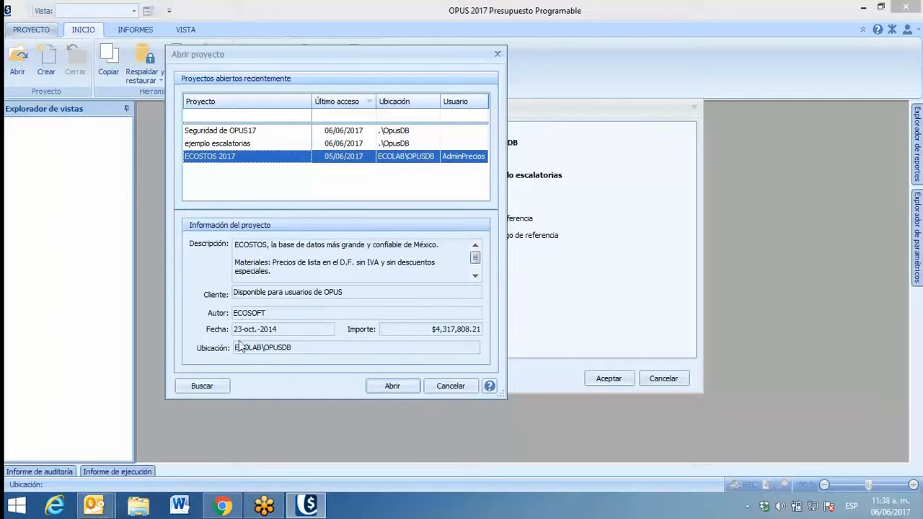
{"action": "left_click", "coordinate": [201, 386]}
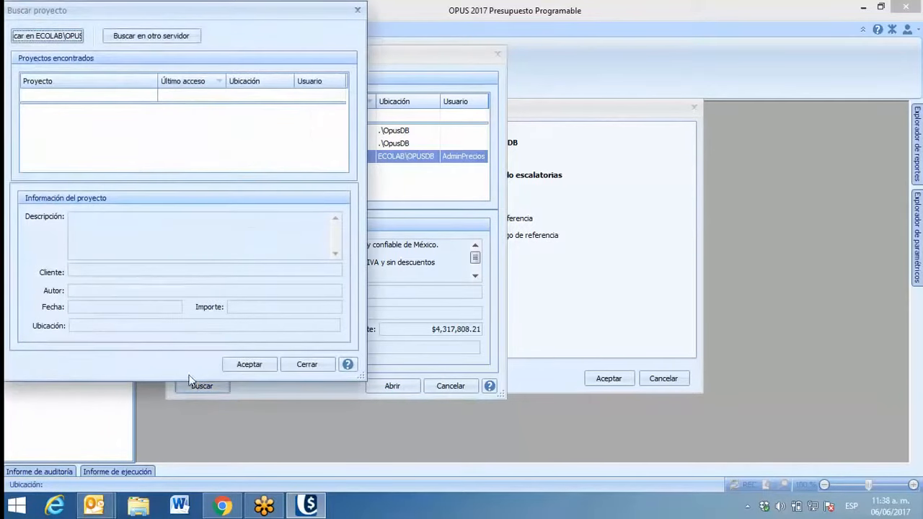
{"action": "left_click", "coordinate": [357, 12]}
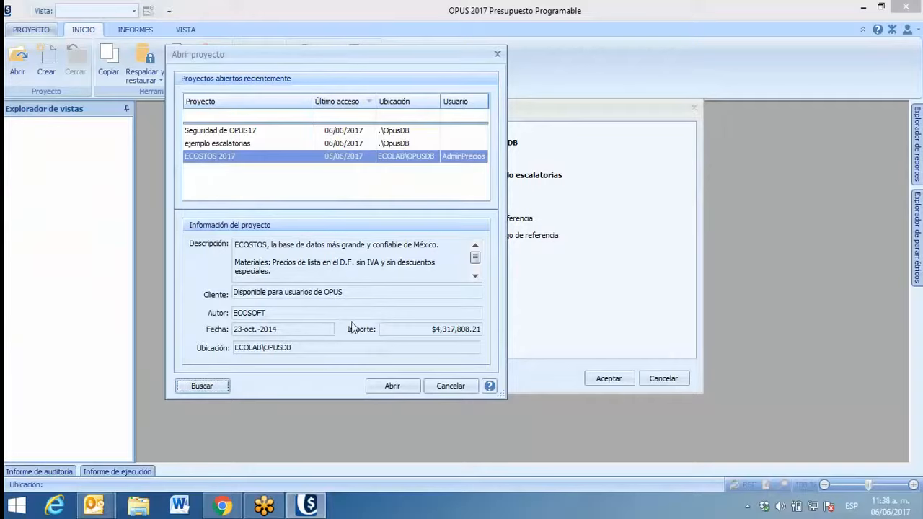
{"action": "left_click", "coordinate": [405, 386]}
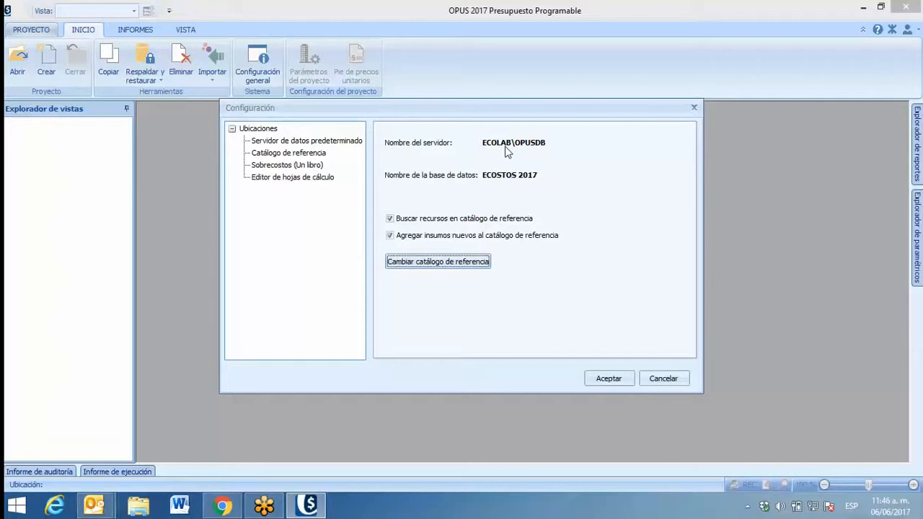
- Browse for the default single-book overhead template and open Sobrecostos estandar.sob.xls in Excel
{"action": "left_click", "coordinate": [287, 167]}
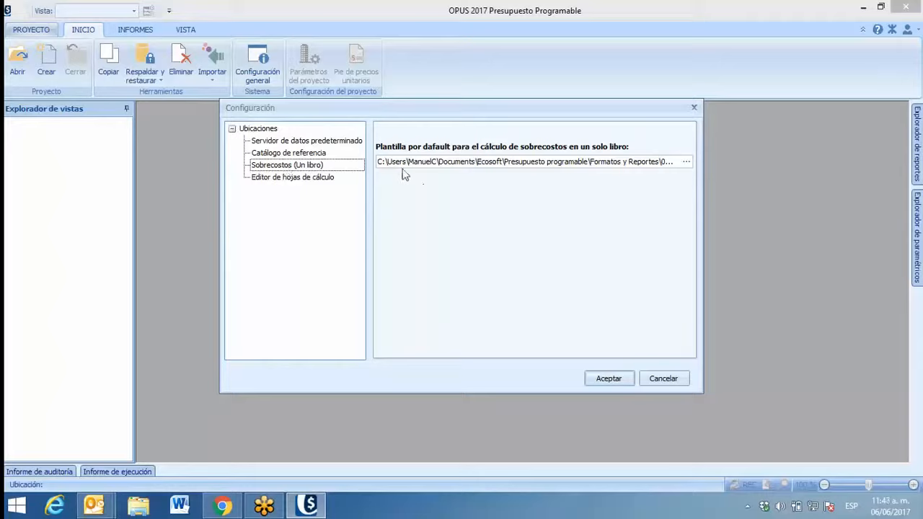
{"action": "left_click", "coordinate": [685, 163]}
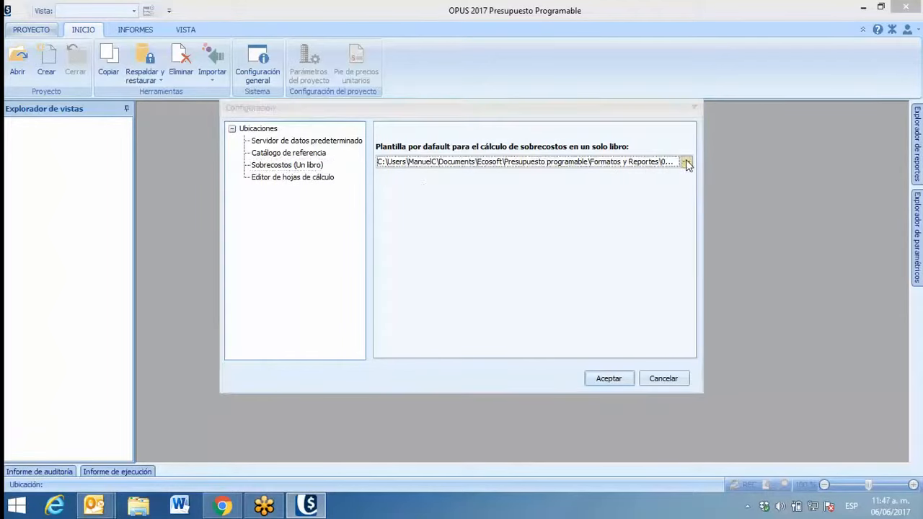
{"action": "left_click", "coordinate": [174, 155]}
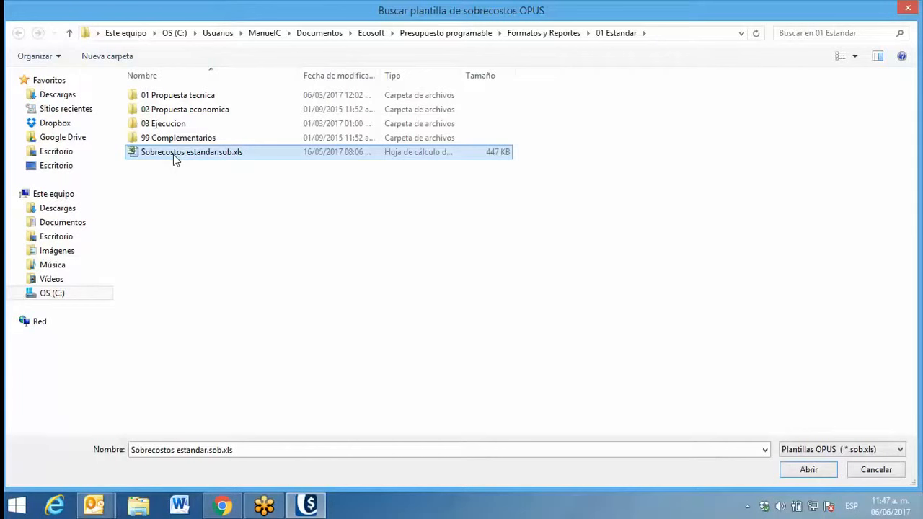
{"action": "right_click", "coordinate": [173, 153]}
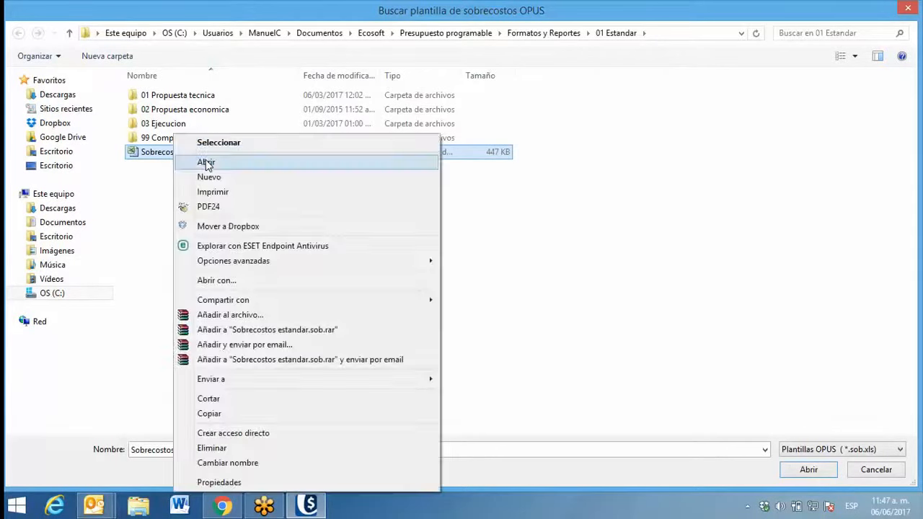
{"action": "left_click", "coordinate": [206, 159]}
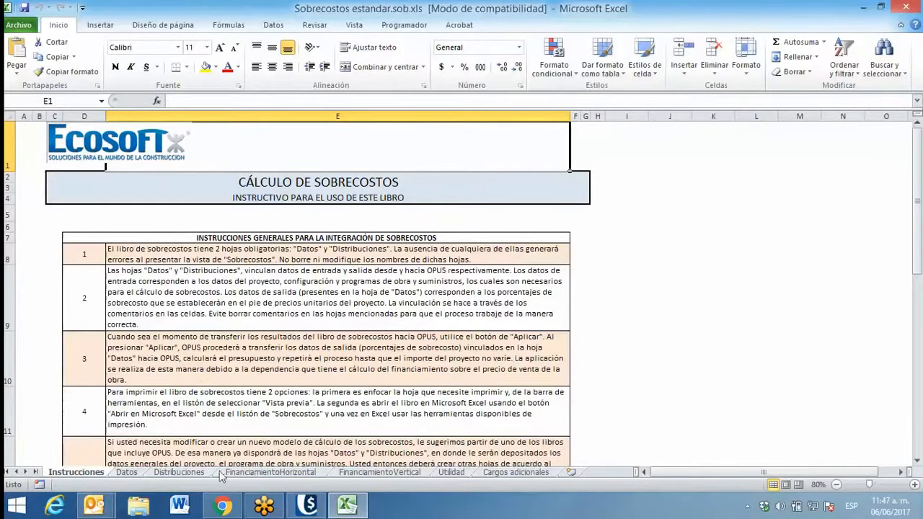
- Review the overhead workbook's financing, profit, additional charges and Datos sheets, and close the workbook
{"action": "left_click", "coordinate": [247, 476]}
{"action": "scroll", "coordinate": [267, 350], "scroll_direction": "up", "scroll_amount": 6}
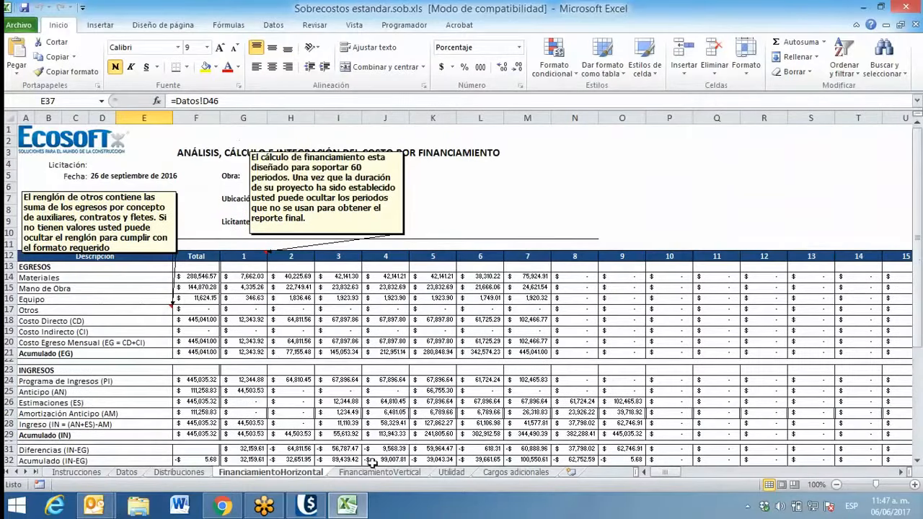
{"action": "left_click", "coordinate": [380, 474]}
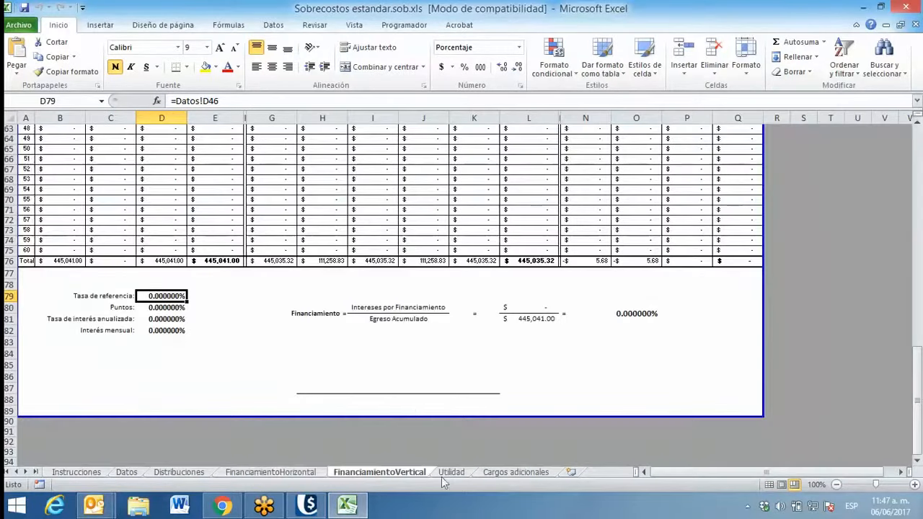
{"action": "scroll", "coordinate": [411, 410], "scroll_direction": "up", "scroll_amount": 6}
{"action": "scroll", "coordinate": [411, 409], "scroll_direction": "up", "scroll_amount": 14}
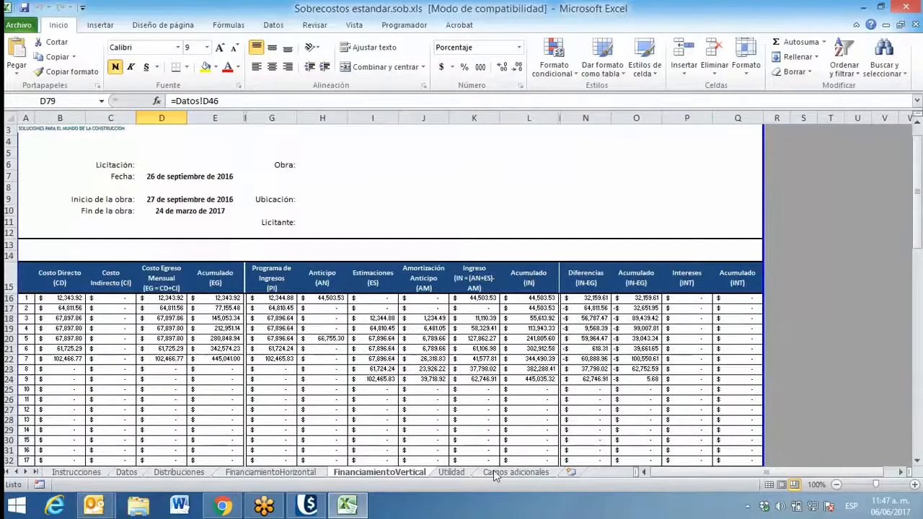
{"action": "left_click", "coordinate": [450, 472]}
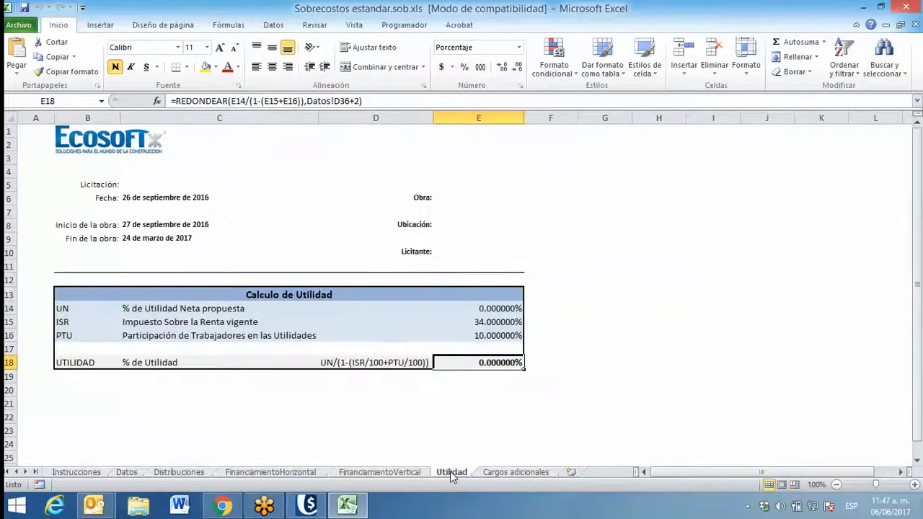
{"action": "left_click", "coordinate": [525, 472]}
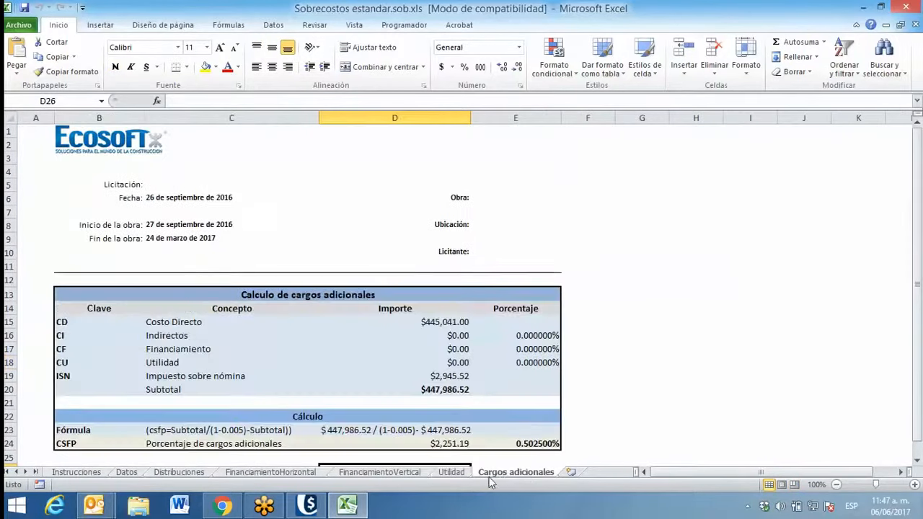
{"action": "left_click", "coordinate": [127, 473]}
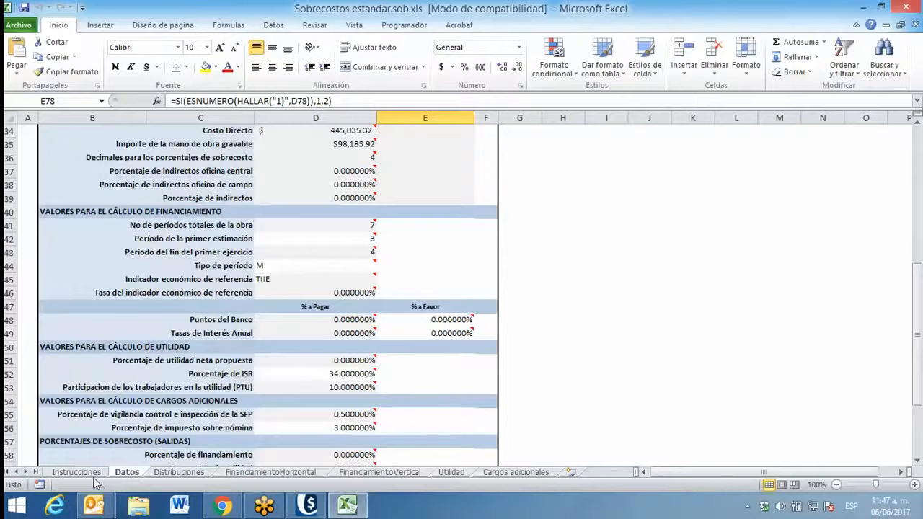
{"action": "left_click", "coordinate": [92, 474]}
{"action": "left_click", "coordinate": [902, 6]}
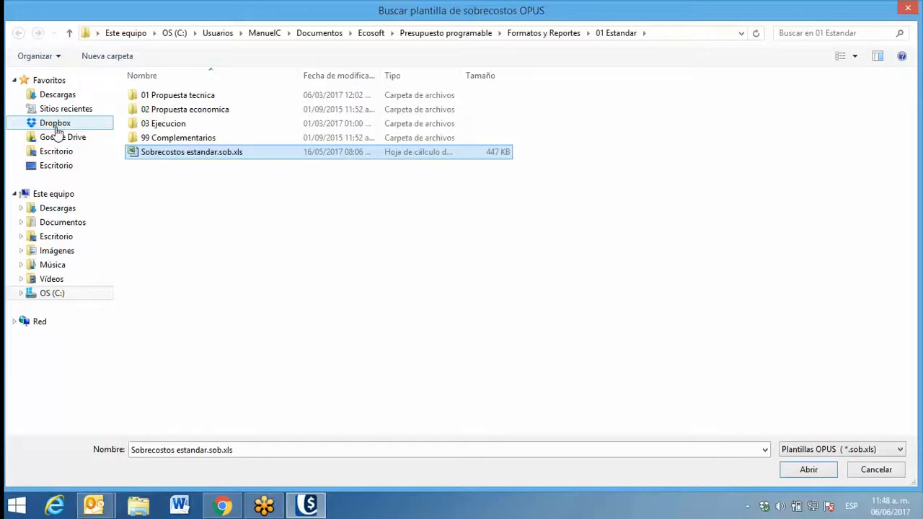
- Create a new folder named Sobrecostos in the Dropbox folder
{"action": "left_click", "coordinate": [56, 127]}
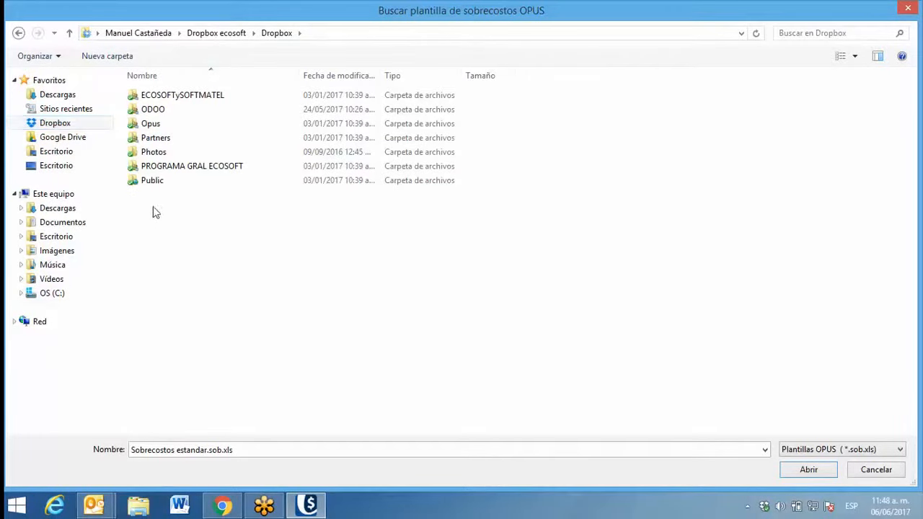
{"action": "right_click", "coordinate": [152, 209]}
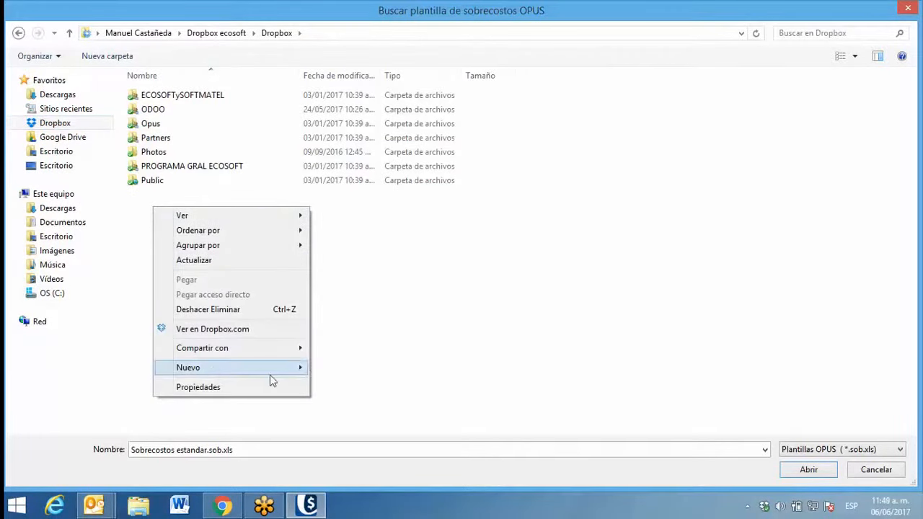
{"action": "mouse_move", "coordinate": [270, 377]}
{"action": "left_click", "coordinate": [382, 160]}
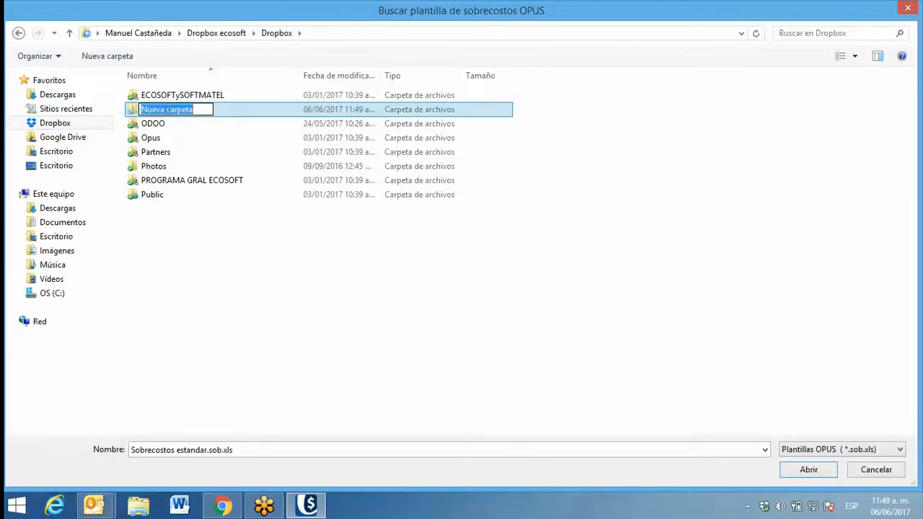
{"action": "type", "text": "Sobrecostos"}
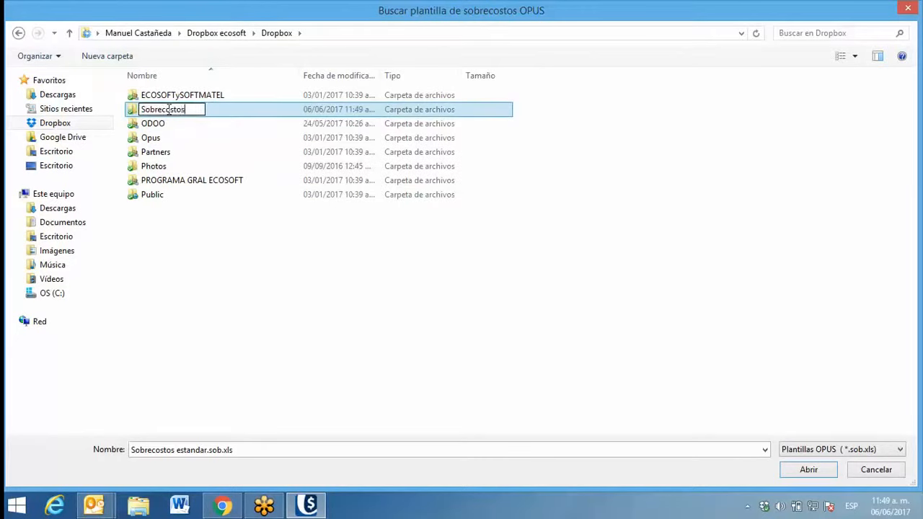
{"action": "left_click", "coordinate": [243, 264]}
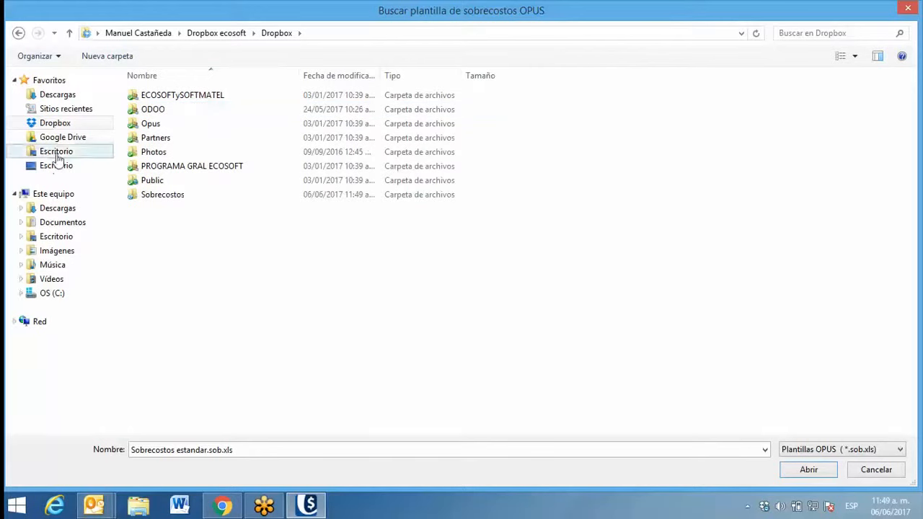
- Copy Sobrecostos estandar.sob.xls from 01 Estandar into Dropbox's Sobrecostos folder and choose that copy as the default overhead template
{"action": "left_click", "coordinate": [19, 33]}
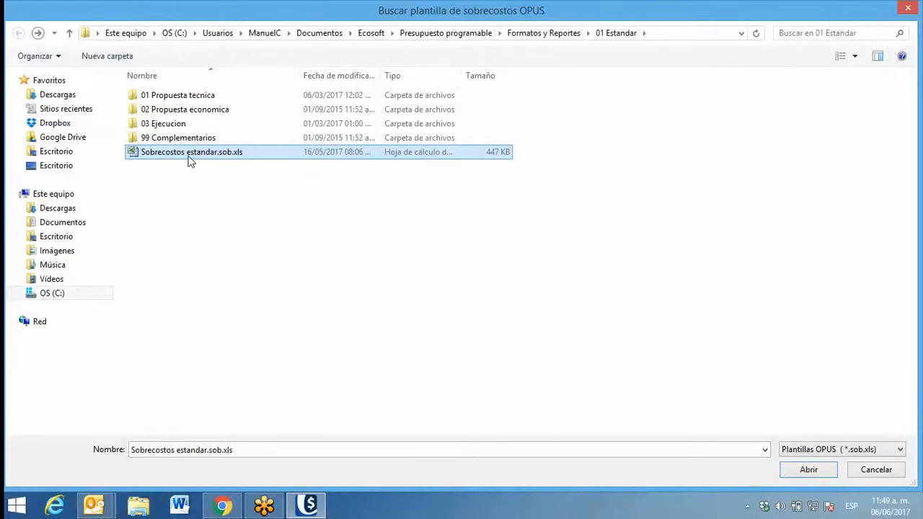
{"action": "left_click", "coordinate": [60, 126]}
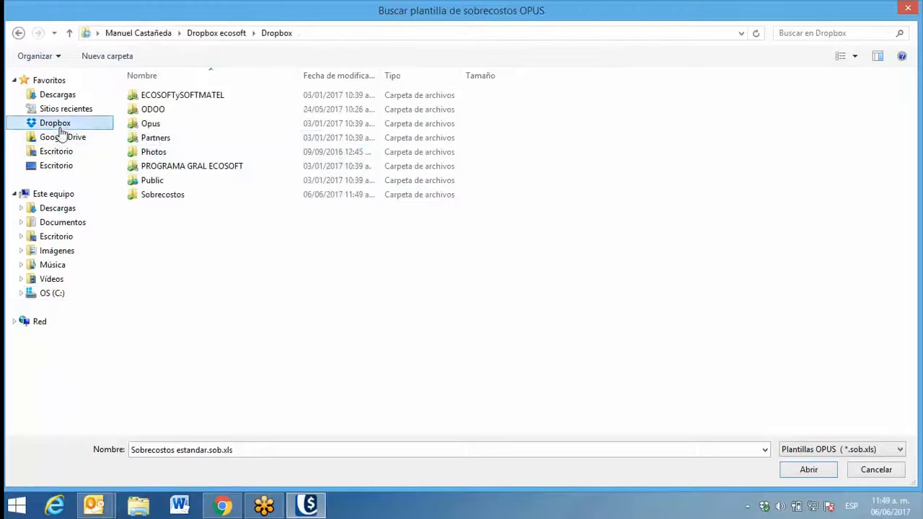
{"action": "double_click", "coordinate": [155, 195]}
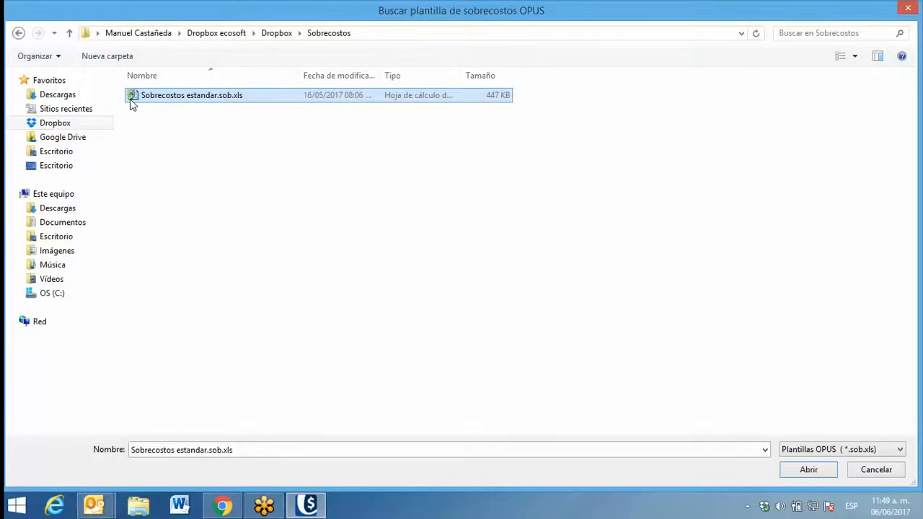
{"action": "double_click", "coordinate": [158, 97]}
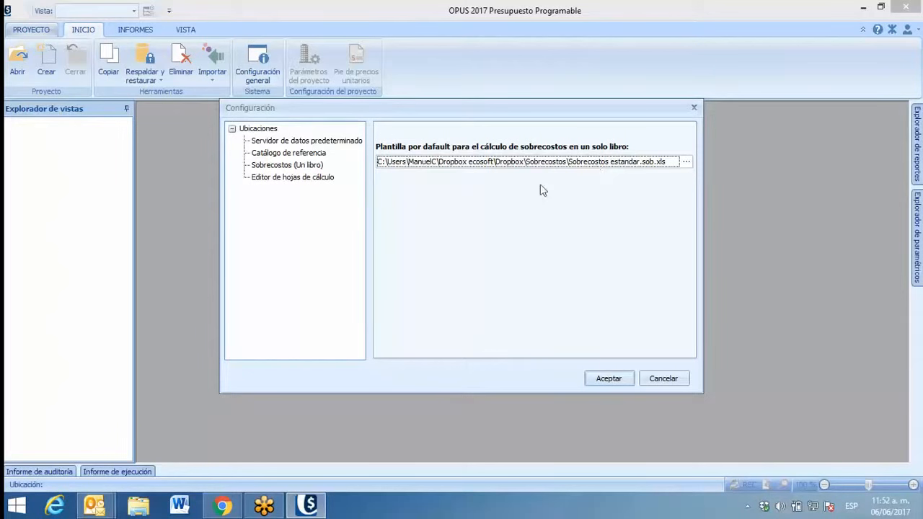
- Try Microsoft Excel as the default spreadsheet editor and set it back to Editor de OPUS
{"action": "left_click", "coordinate": [305, 184]}
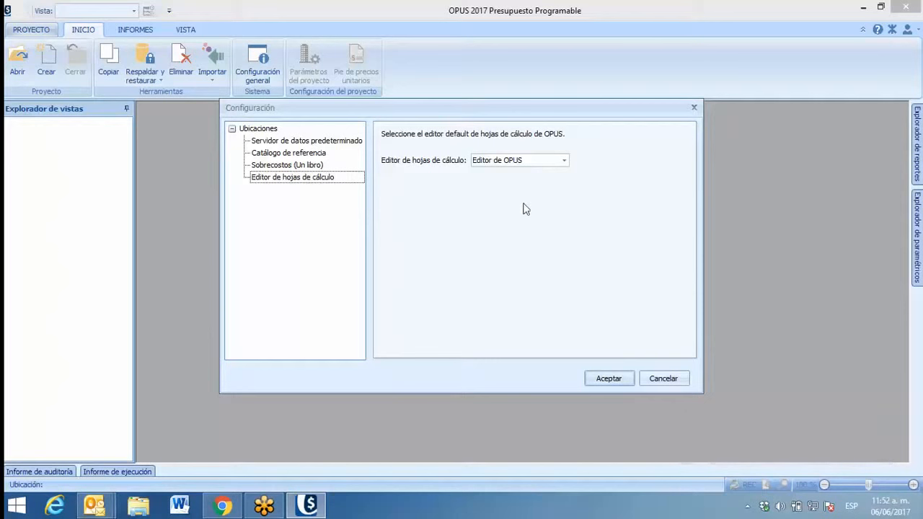
{"action": "left_click", "coordinate": [531, 160]}
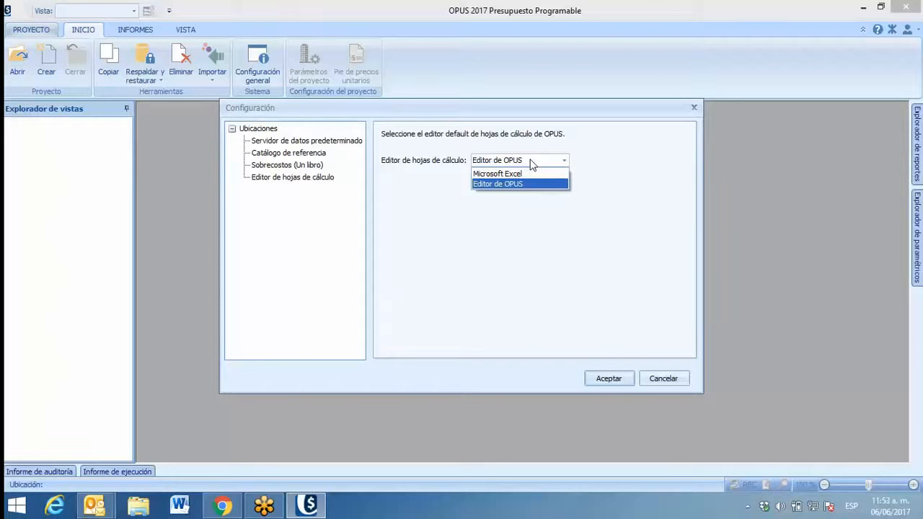
{"action": "left_click", "coordinate": [523, 175]}
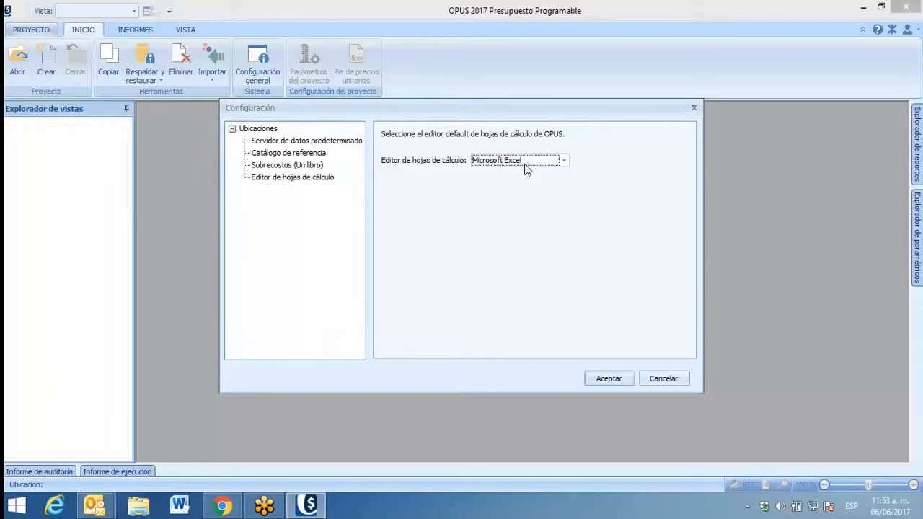
{"action": "left_click", "coordinate": [525, 166]}
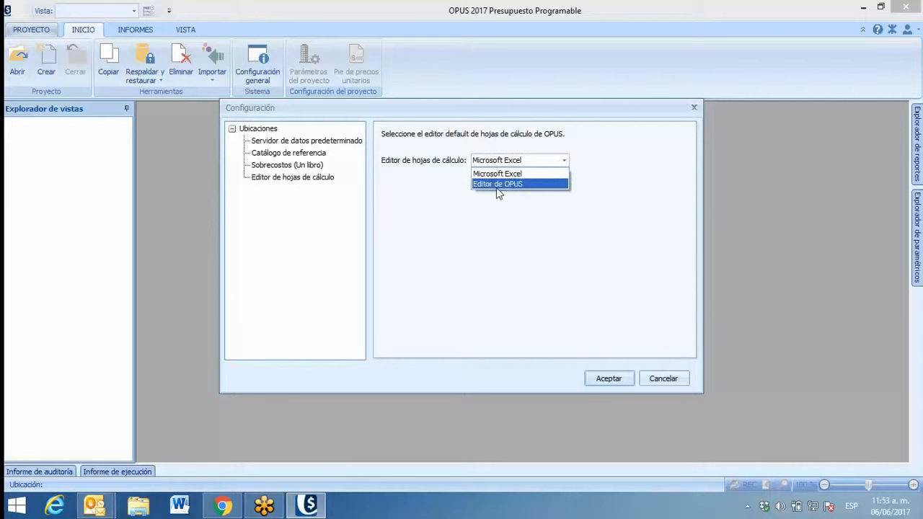
{"action": "left_click", "coordinate": [497, 184]}
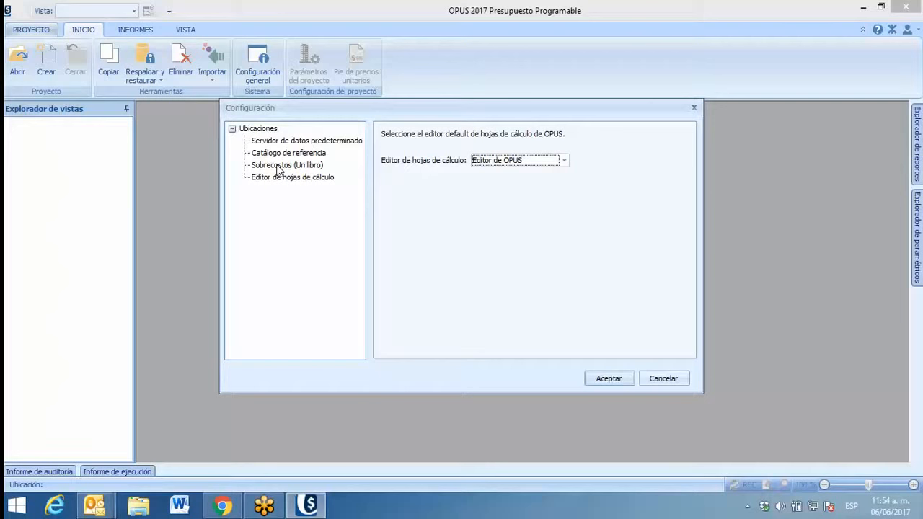
- Review the data server, reference catalogue, overhead template and spreadsheet editor settings, and accept the general configuration
{"action": "left_click", "coordinate": [305, 143]}
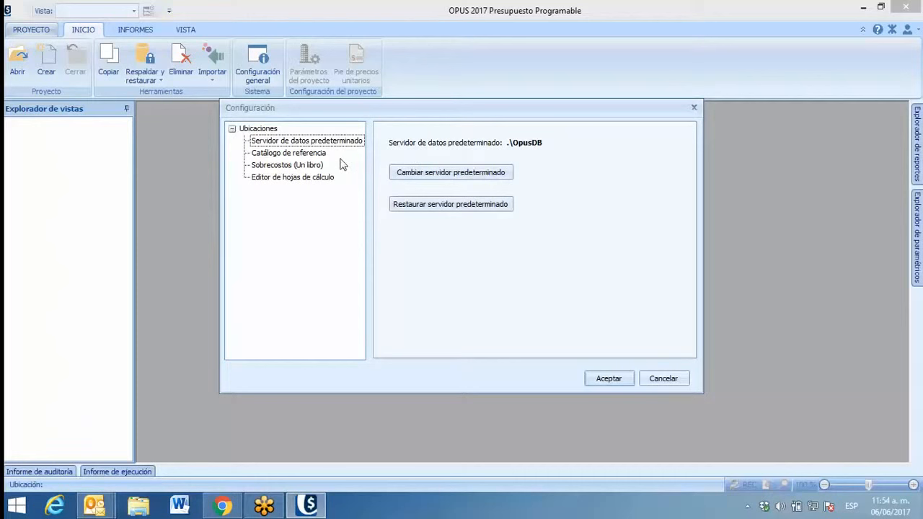
{"action": "left_click", "coordinate": [308, 156]}
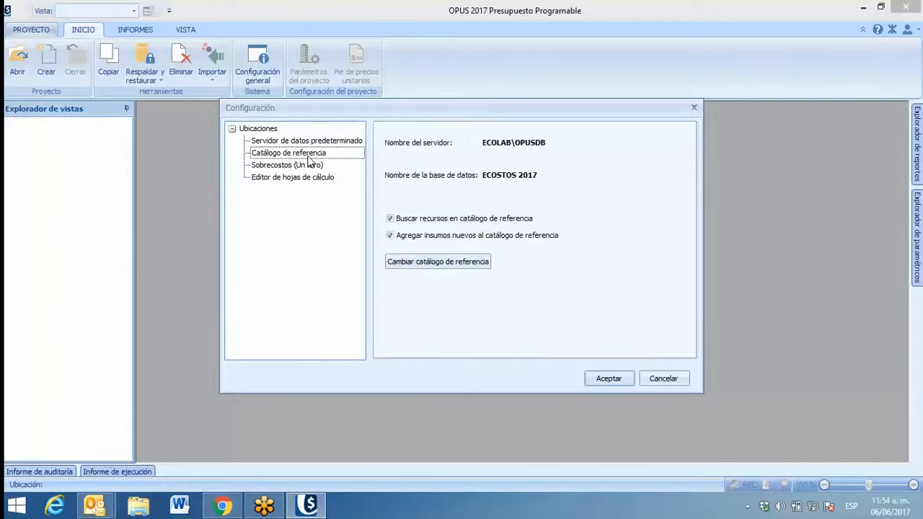
{"action": "left_click", "coordinate": [301, 165]}
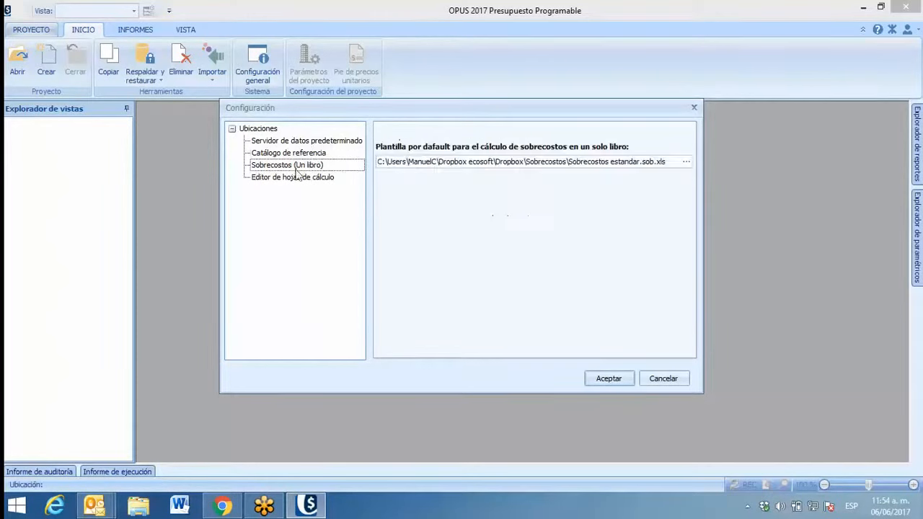
{"action": "left_click", "coordinate": [296, 178]}
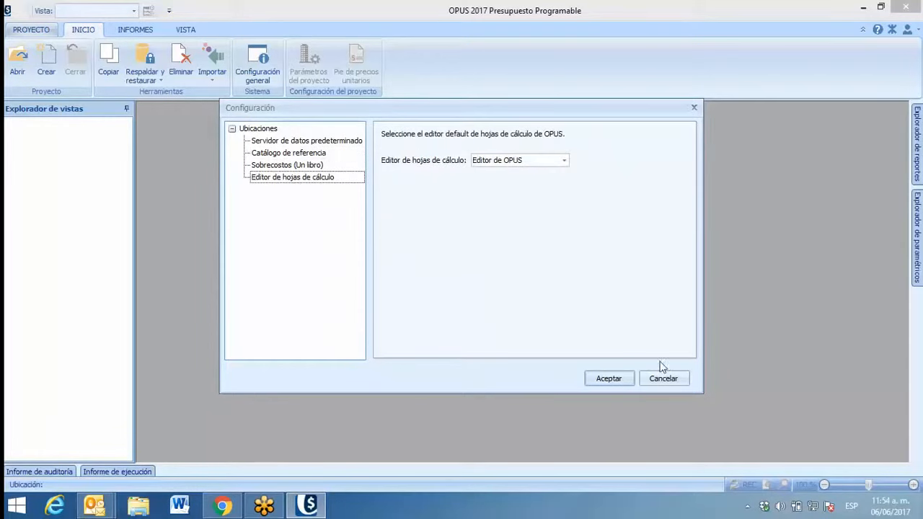
{"action": "left_click", "coordinate": [607, 384]}
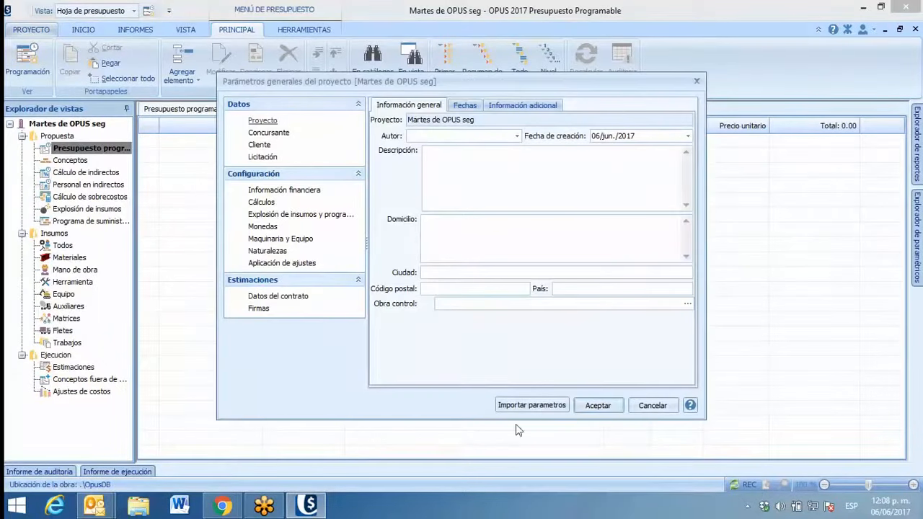
- Accept the general parameters of the Martes de OPUS seg project and check the reference catalogue in the general configuration
{"action": "left_click", "coordinate": [594, 406]}
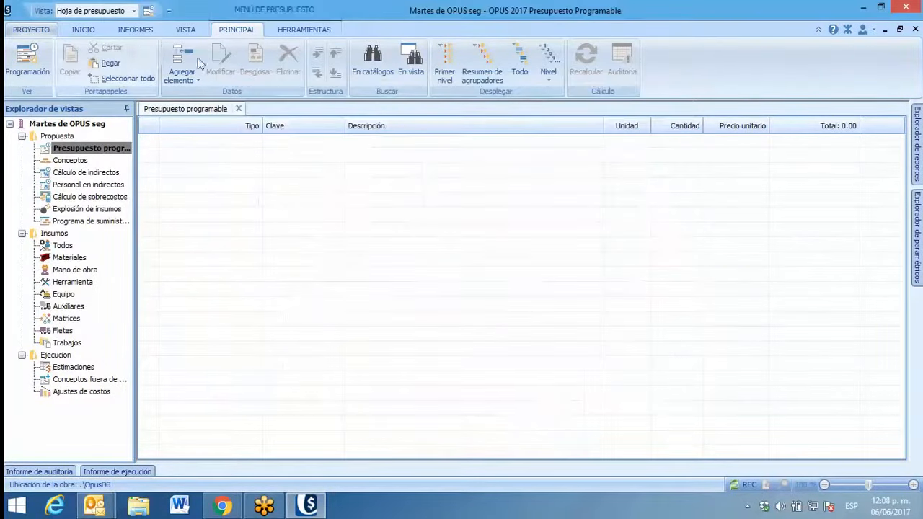
{"action": "left_click", "coordinate": [88, 30]}
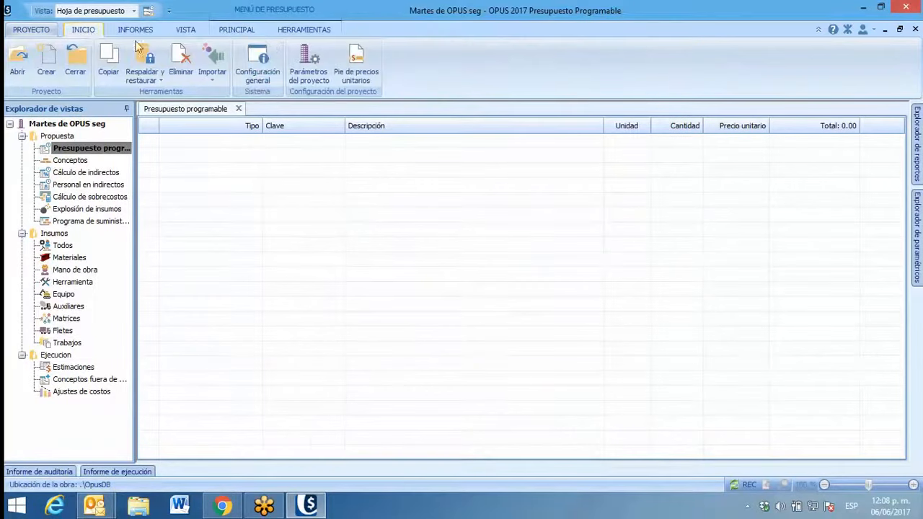
{"action": "left_click", "coordinate": [258, 66]}
{"action": "left_click", "coordinate": [280, 153]}
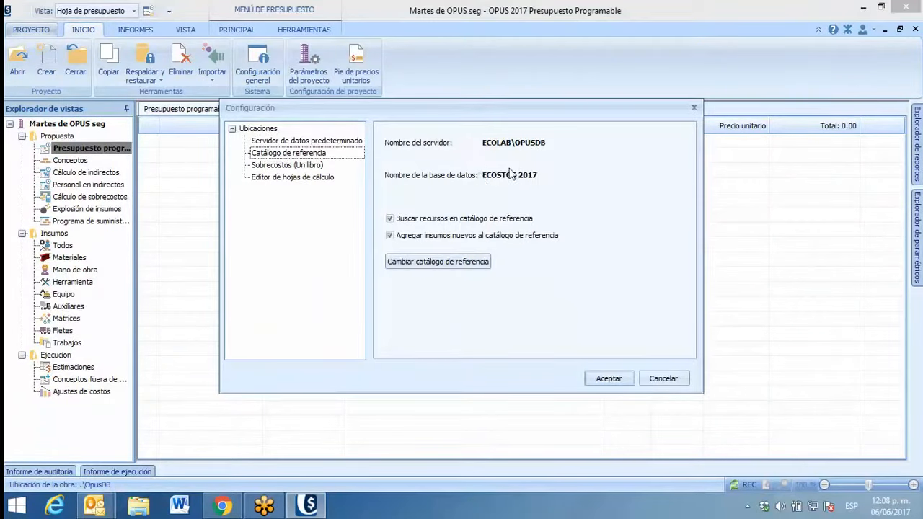
{"action": "left_click", "coordinate": [612, 378]}
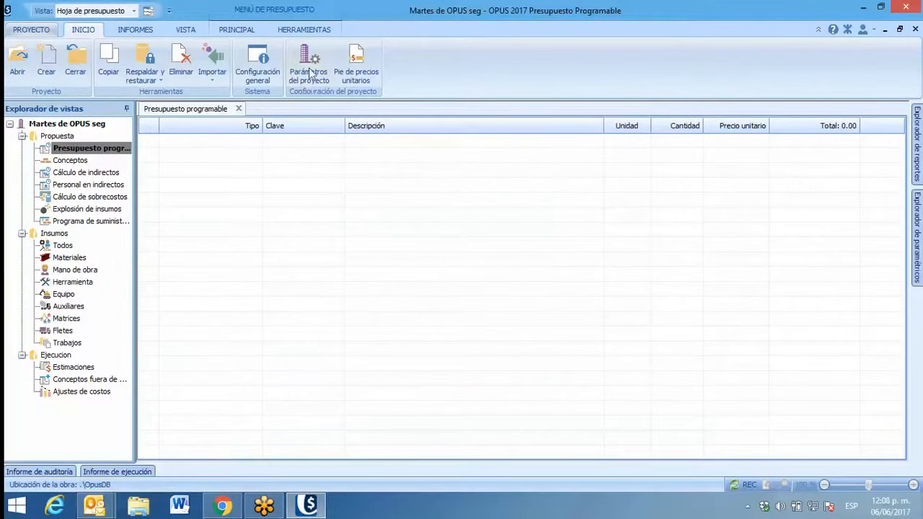
- Start Liga Office for the budget sheet and open the desktop workbook MATRIZ POSTE DE LUZ.XLSX in it
{"action": "left_click", "coordinate": [303, 30]}
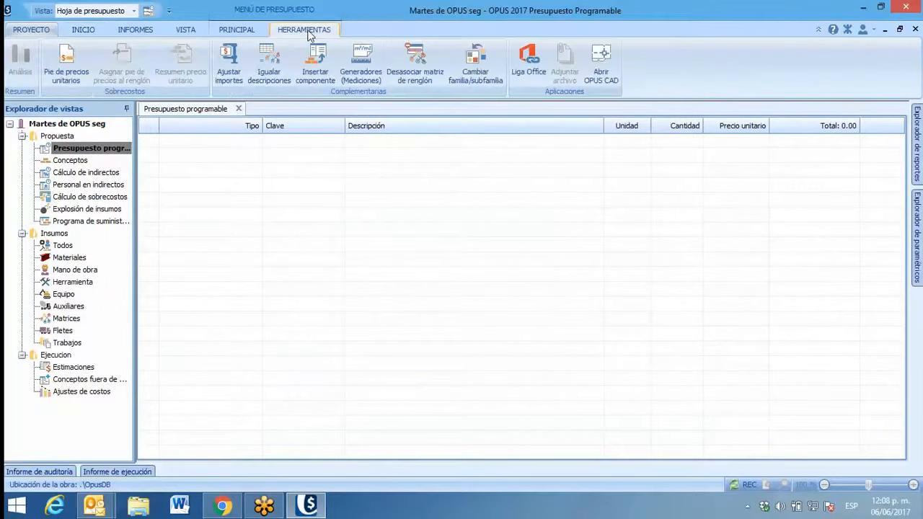
{"action": "left_click", "coordinate": [532, 68]}
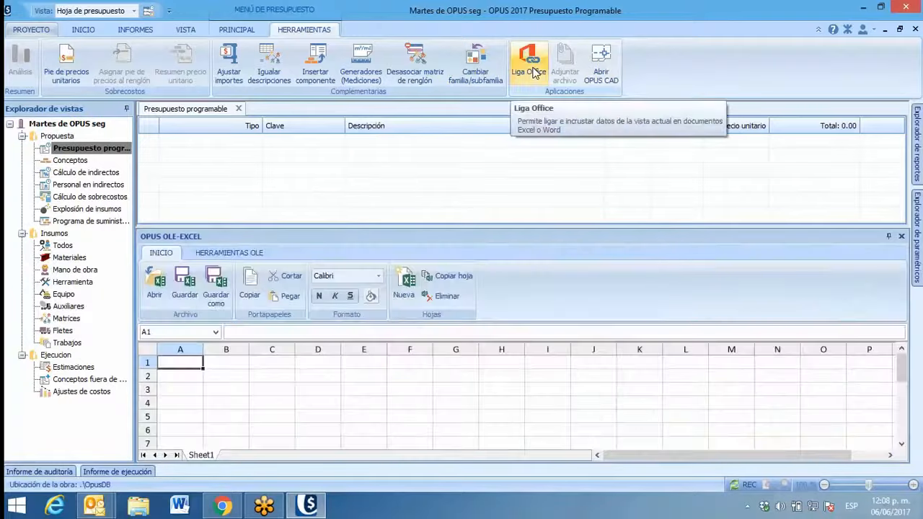
{"action": "left_click", "coordinate": [165, 293]}
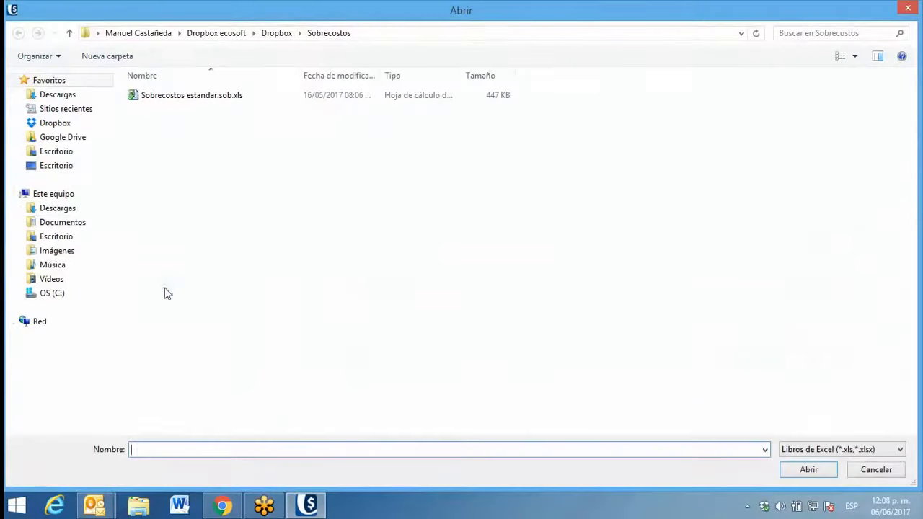
{"action": "left_click", "coordinate": [61, 155]}
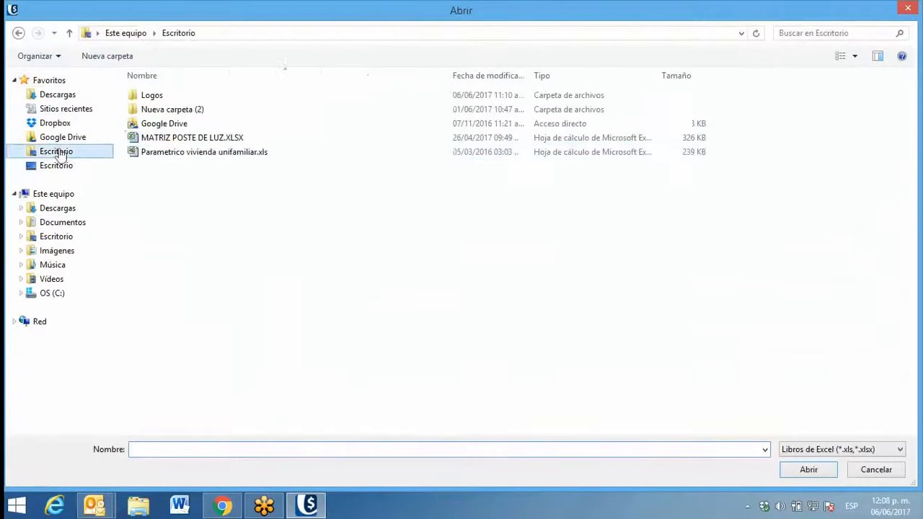
{"action": "double_click", "coordinate": [149, 138]}
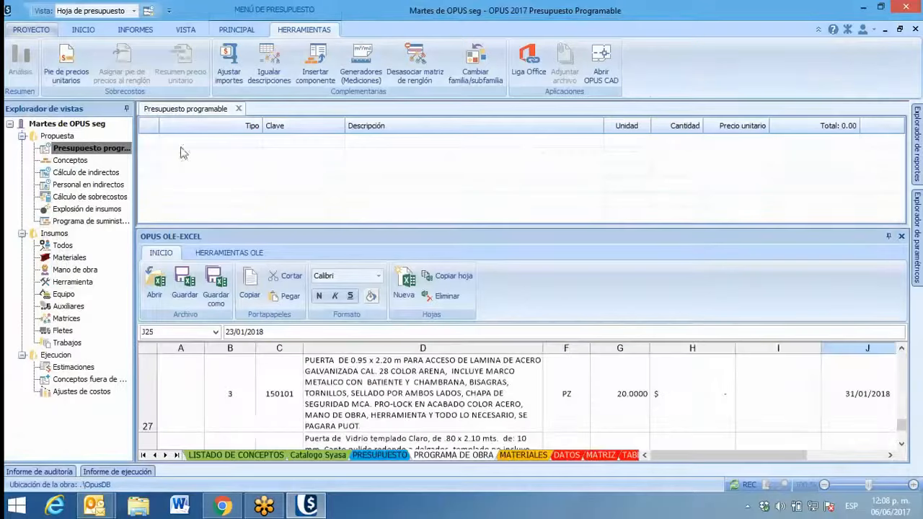
- Switch the linked workbook to the PRESUPUESTO sheet and enlarge the Excel pane to show its concept rows
{"action": "left_click", "coordinate": [382, 455]}
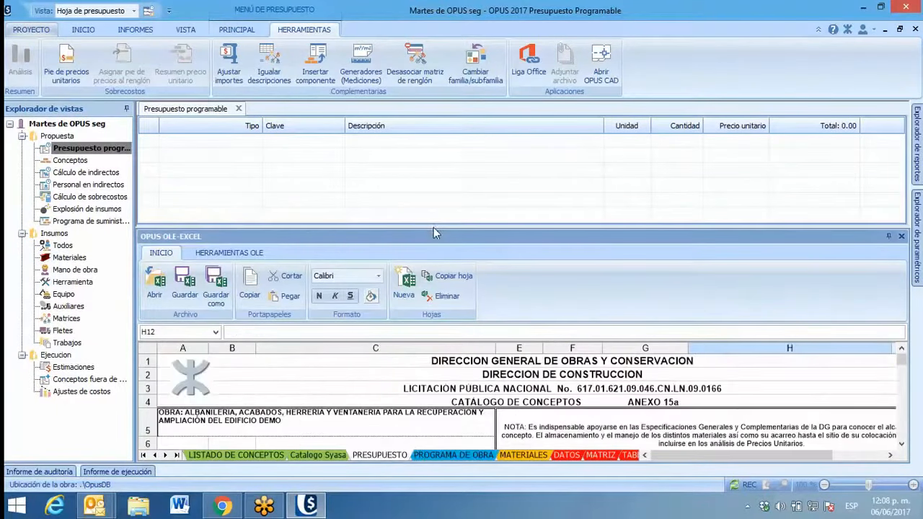
{"action": "left_click_drag", "start_coordinate": [435, 233], "coordinate": [436, 153]}
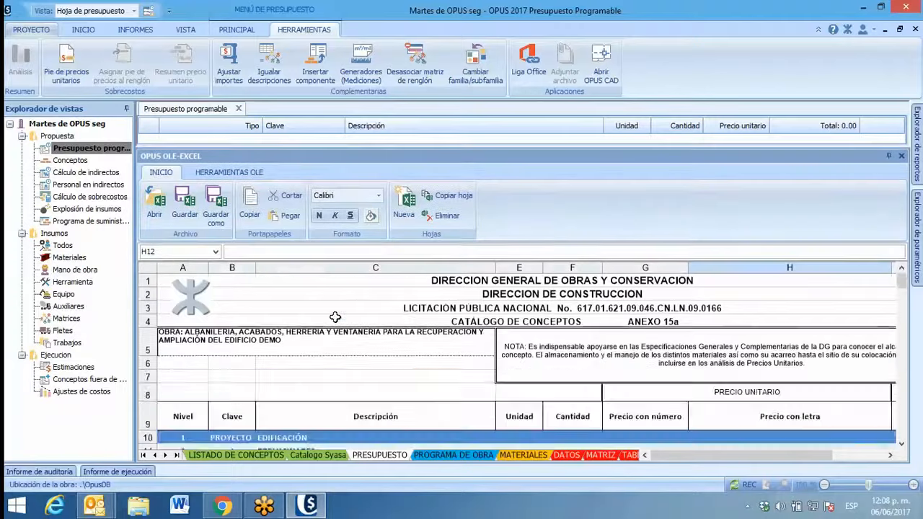
{"action": "scroll", "coordinate": [335, 317], "scroll_direction": "down", "scroll_amount": 4}
{"action": "scroll", "coordinate": [288, 324], "scroll_direction": "up", "scroll_amount": 1}
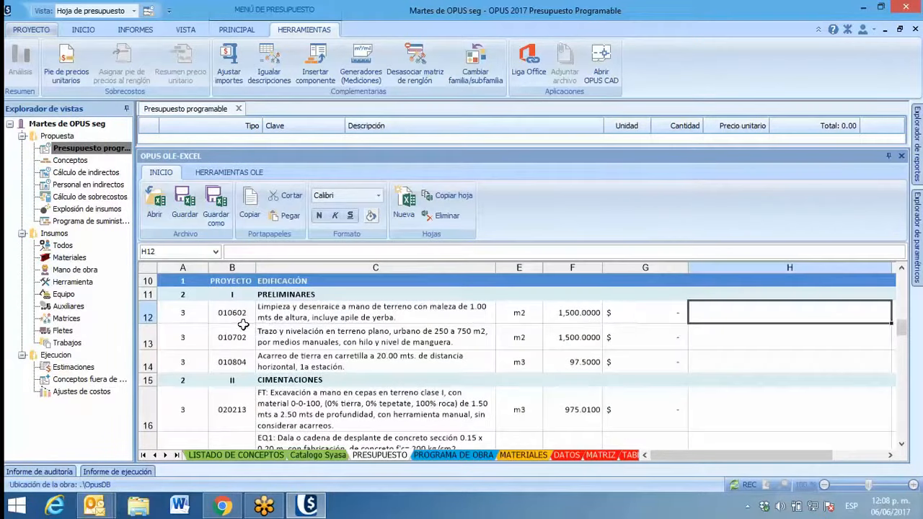
- Examine the key, description and unit price cells of concept 010602 in the PRESUPUESTO sheet
{"action": "left_click", "coordinate": [240, 316]}
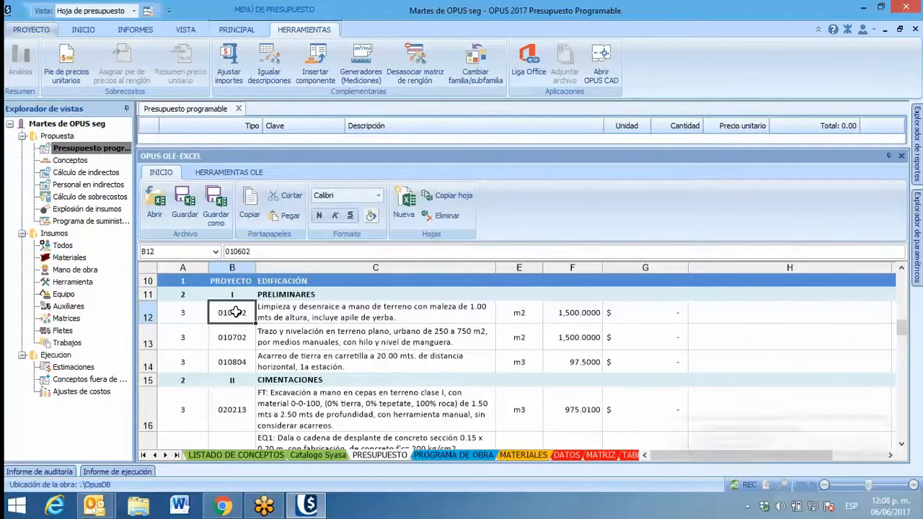
{"action": "left_click", "coordinate": [282, 312]}
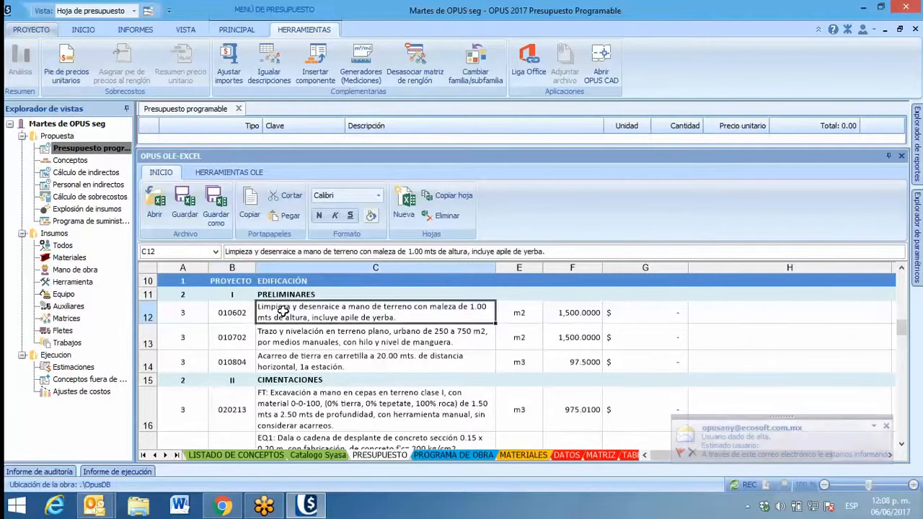
{"action": "left_click", "coordinate": [887, 426]}
{"action": "left_click", "coordinate": [657, 316]}
{"action": "scroll", "coordinate": [658, 318], "scroll_direction": "up", "scroll_amount": 1}
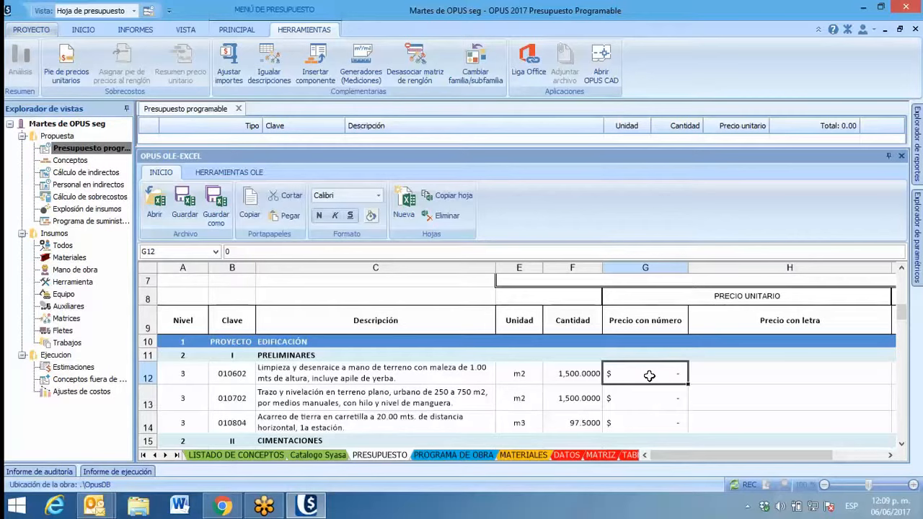
- Start the Excel-to-OPUS import with start row 10, mapping Nivel to column A and Clave de renglón to column B
{"action": "left_click", "coordinate": [217, 172]}
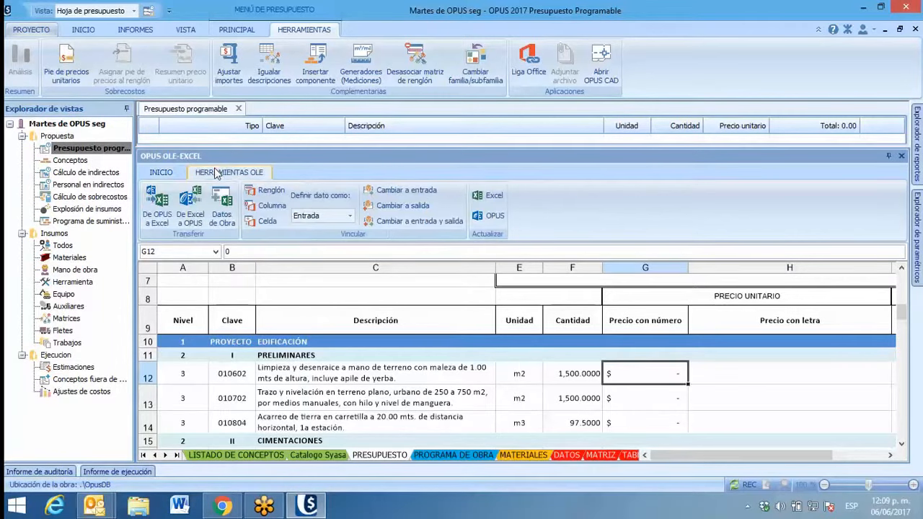
{"action": "left_click", "coordinate": [183, 220]}
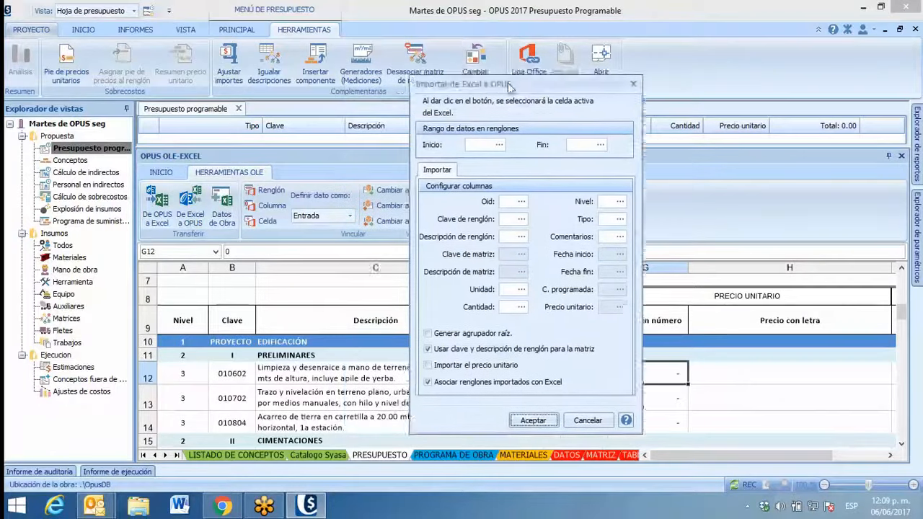
{"action": "left_click", "coordinate": [184, 344]}
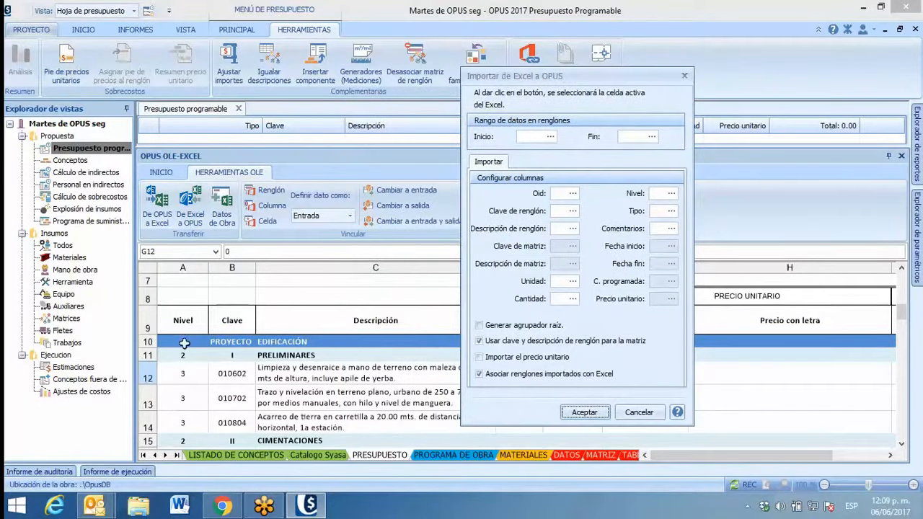
{"action": "left_click", "coordinate": [671, 193]}
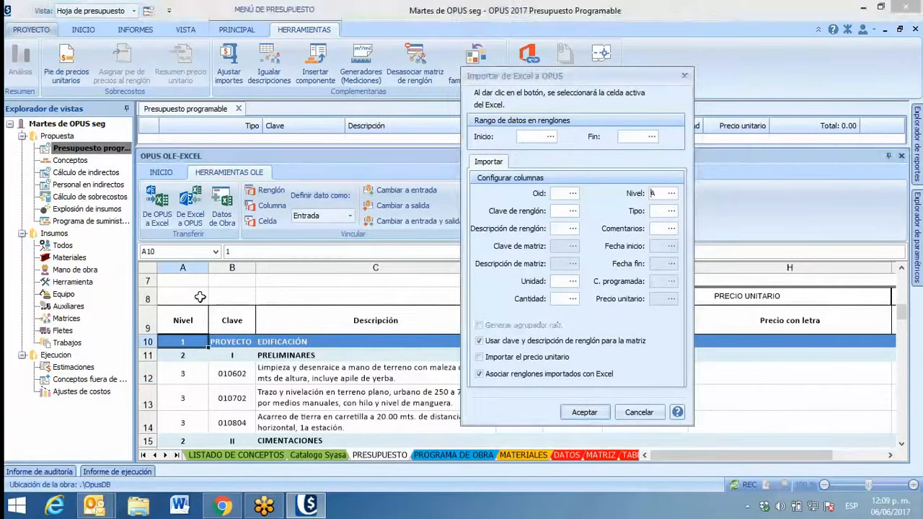
{"action": "left_click", "coordinate": [550, 136]}
{"action": "left_click", "coordinate": [236, 342]}
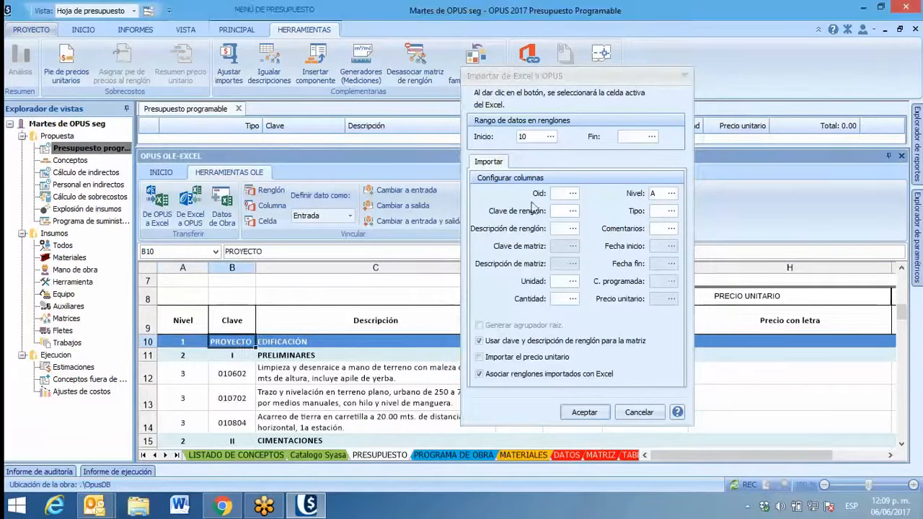
{"action": "left_click", "coordinate": [573, 210]}
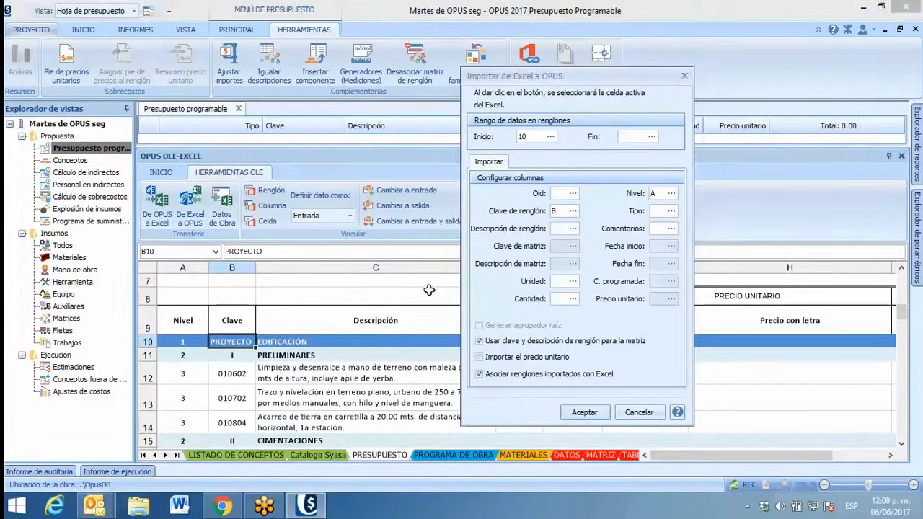
- Map the import's Descripción de renglón to column C, Unidad to column E and Cantidad to column F
{"action": "left_click", "coordinate": [310, 366]}
{"action": "left_click", "coordinate": [574, 228]}
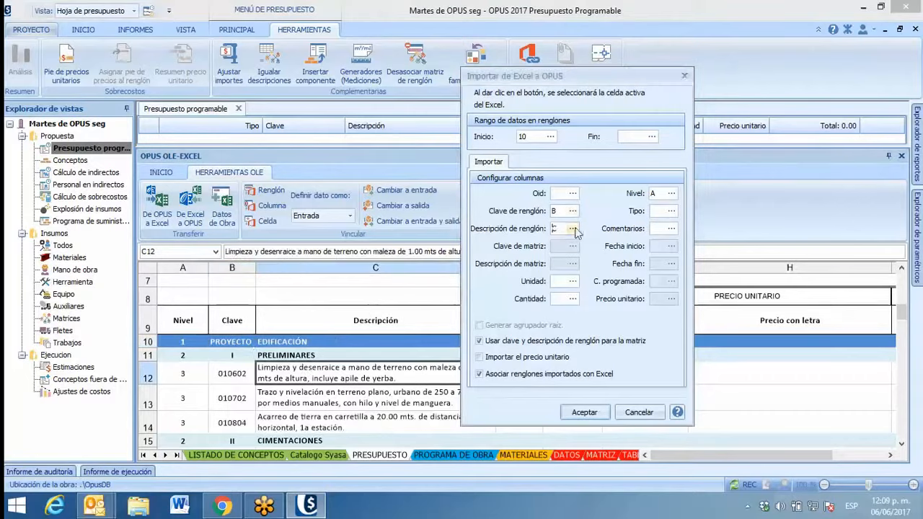
{"action": "left_click_drag", "start_coordinate": [558, 81], "coordinate": [258, 79]}
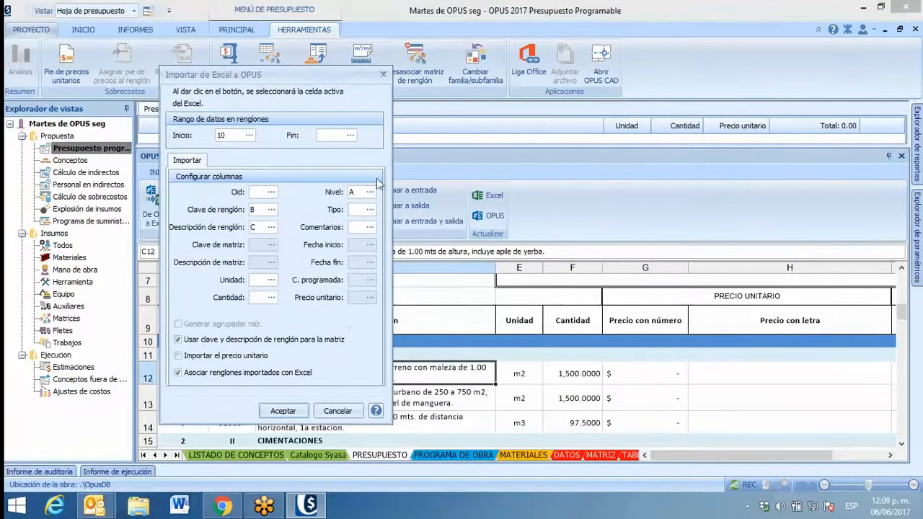
{"action": "left_click", "coordinate": [520, 374]}
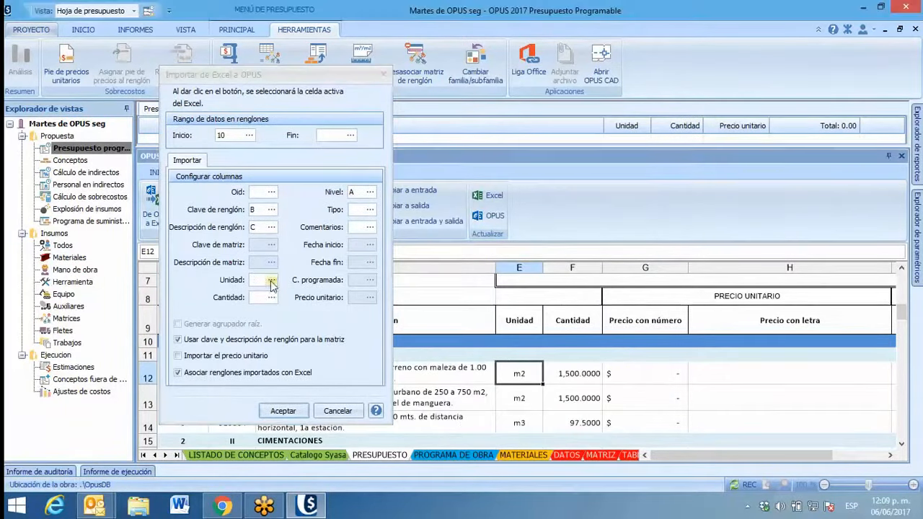
{"action": "left_click", "coordinate": [271, 280]}
{"action": "left_click", "coordinate": [577, 376]}
{"action": "left_click", "coordinate": [271, 298]}
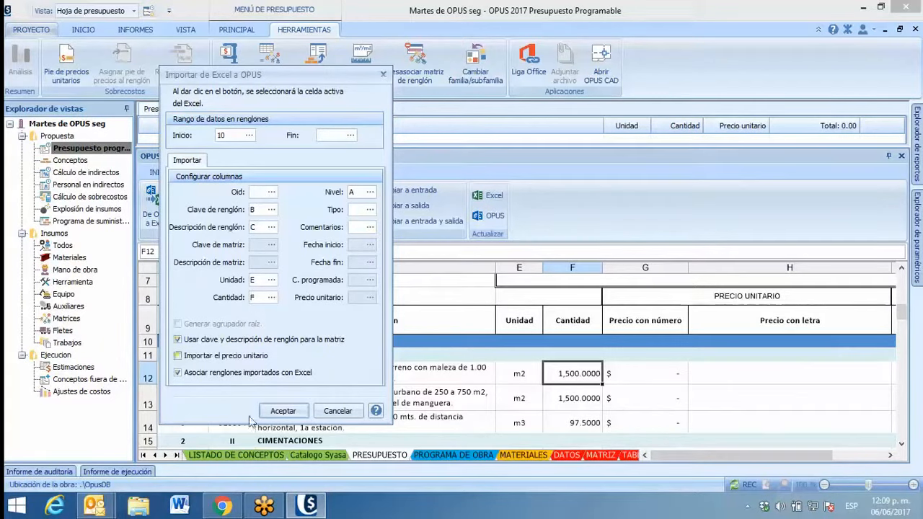
- Run the import with project recalculation and set the Excel pane to auto-hide so the budget sheet fills the view
{"action": "left_click", "coordinate": [282, 413]}
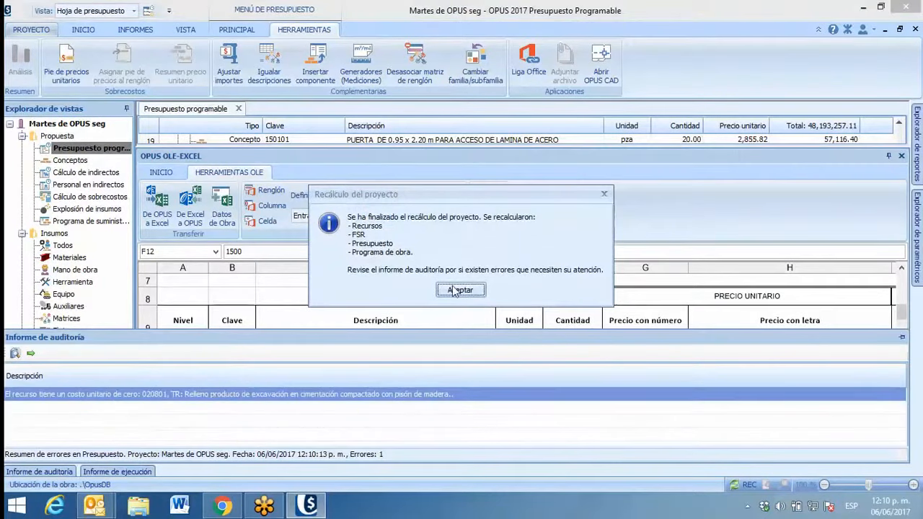
{"action": "left_click", "coordinate": [474, 295]}
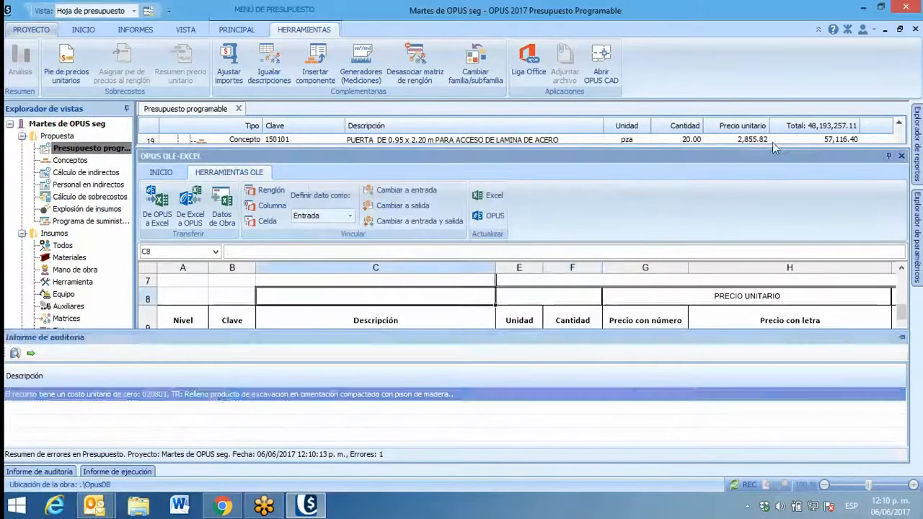
{"action": "left_click", "coordinate": [889, 156]}
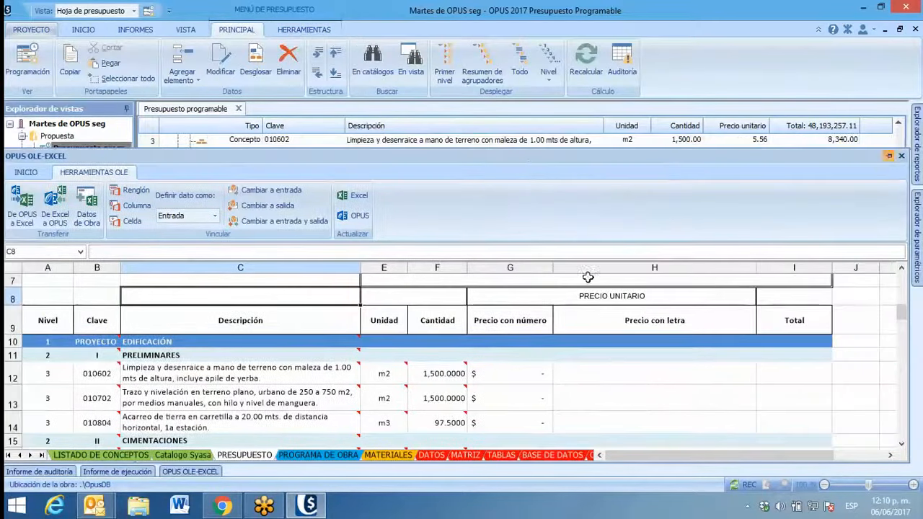
{"action": "left_click", "coordinate": [538, 140]}
{"action": "scroll", "coordinate": [538, 140], "scroll_direction": "up", "scroll_amount": 1}
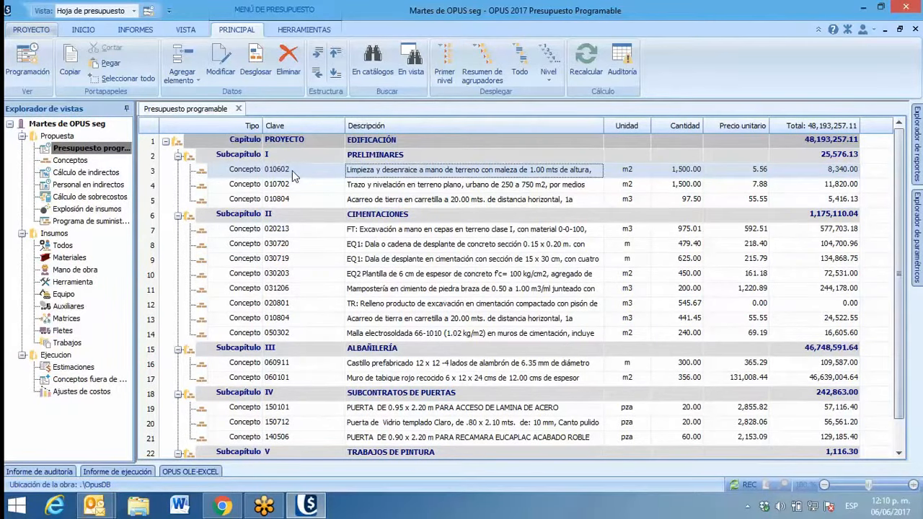
- Examine the unit price breakdown of concept 010602 under PRELIMINARES and close it
{"action": "left_click", "coordinate": [730, 173]}
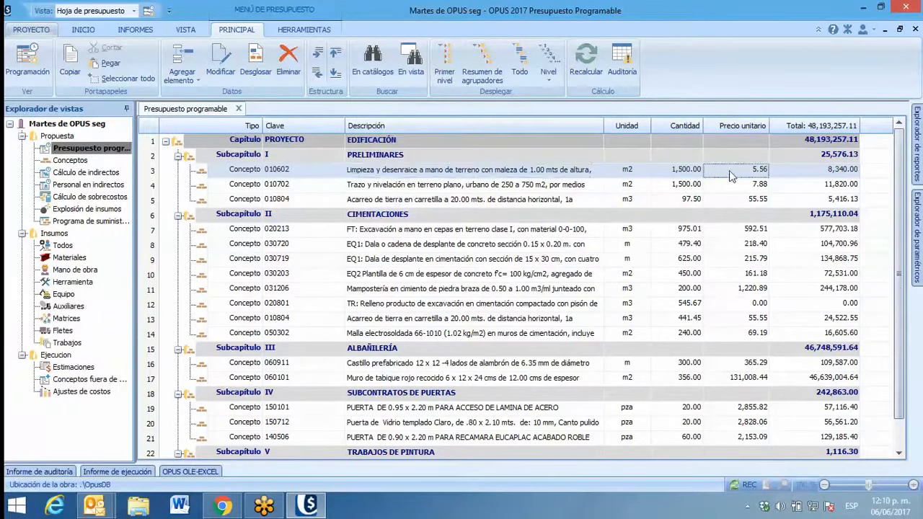
{"action": "double_click", "coordinate": [729, 173]}
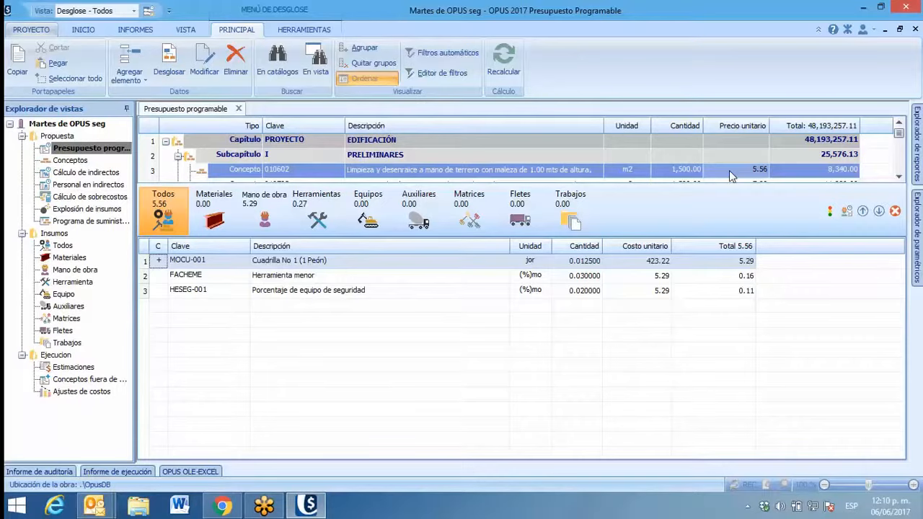
{"action": "left_click", "coordinate": [895, 212]}
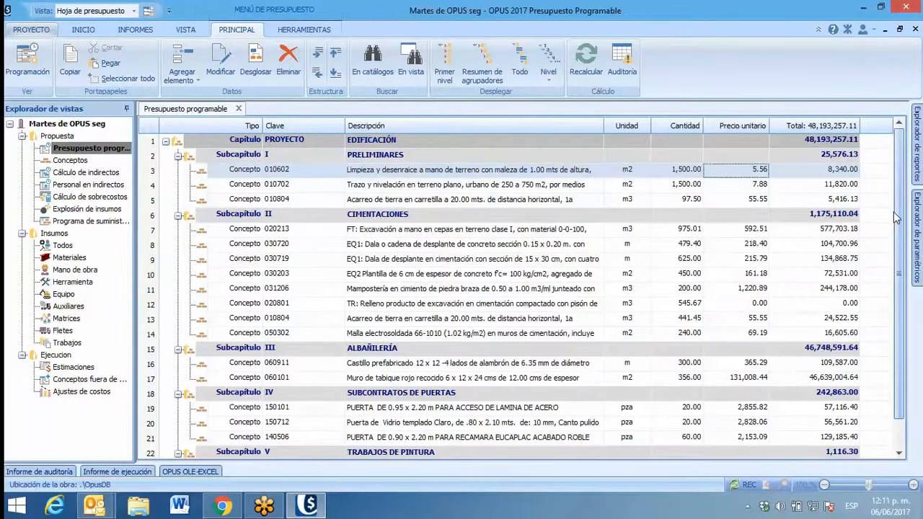
- Try to open the project's Materiales catalogue
{"action": "left_click", "coordinate": [70, 258]}
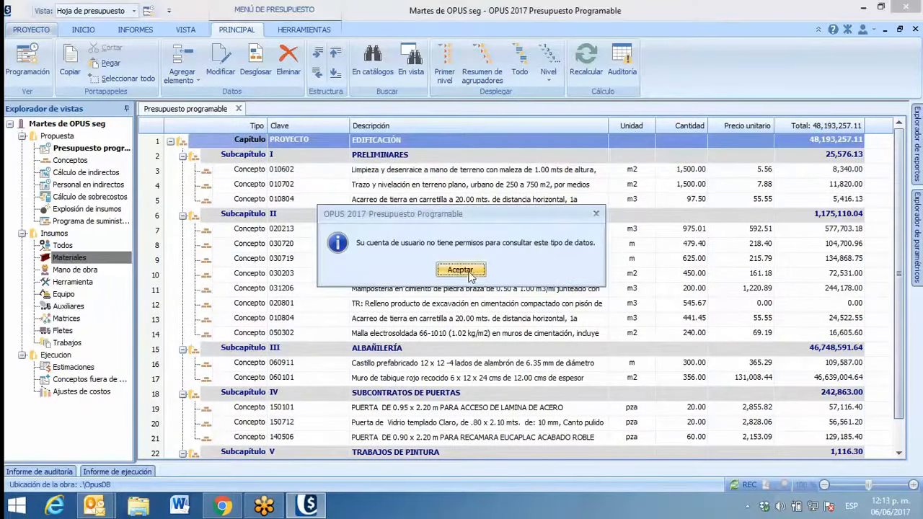
{"action": "left_click", "coordinate": [461, 271]}
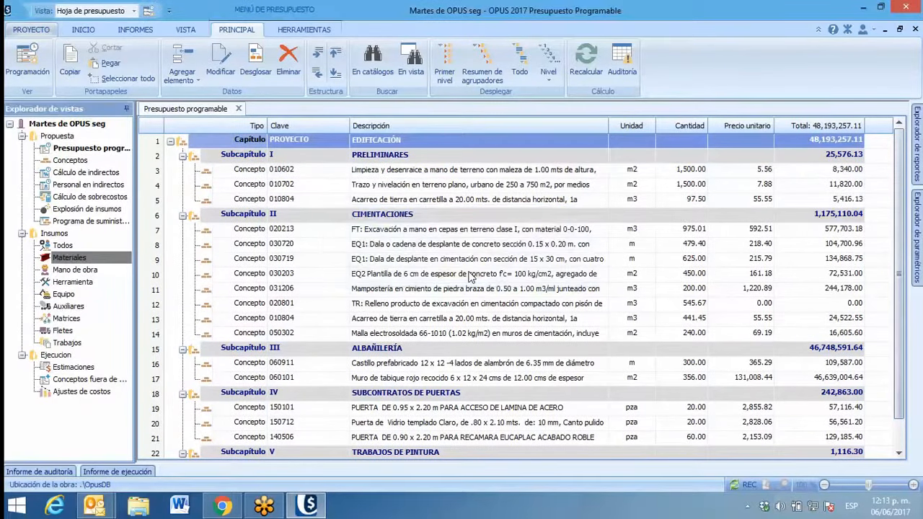